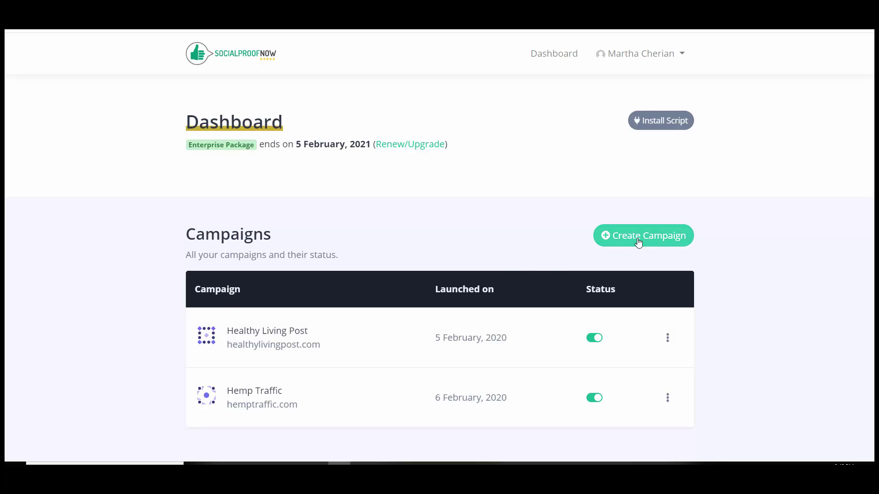
# Open the Hemp Traffic campaign and look through its list of notifications
pyautogui.click(263, 395)
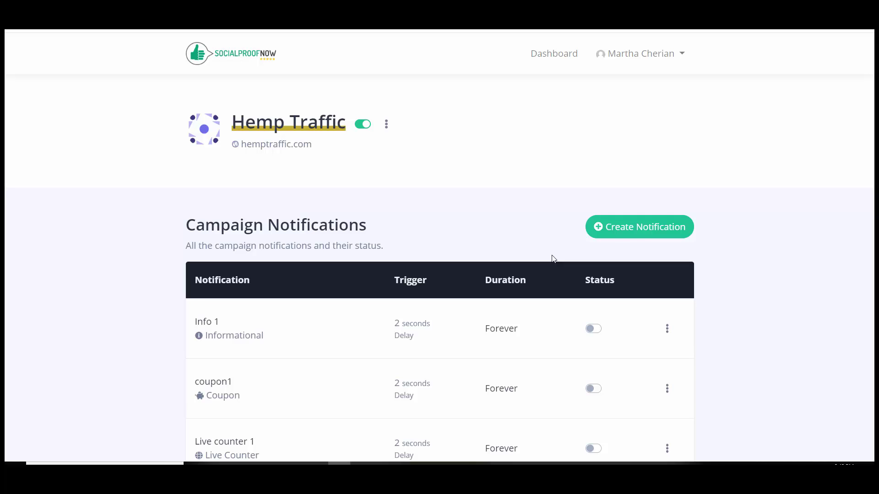
pyautogui.scroll(-8, 865, 275)
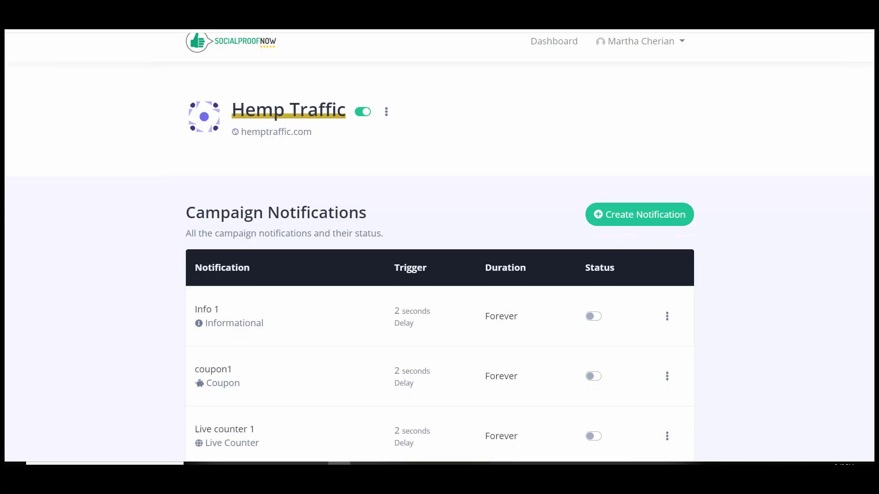
pyautogui.scroll(-4, 859, 315)
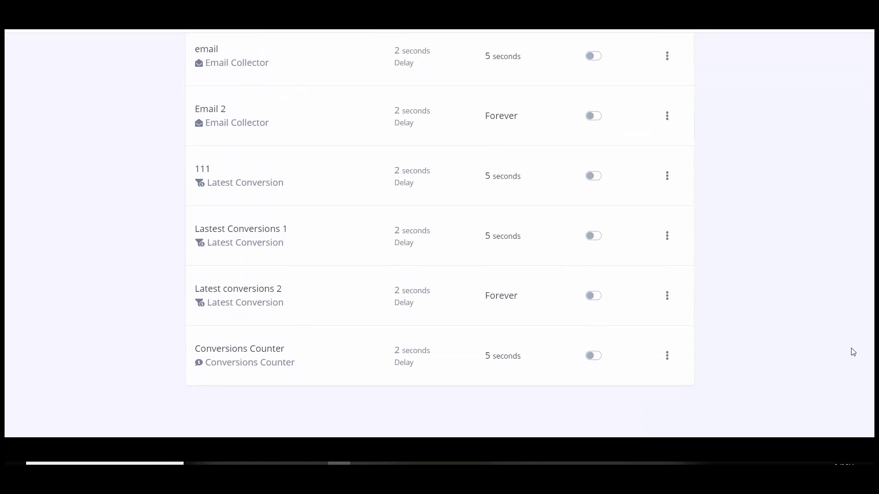
pyautogui.scroll(3, 846, 352)
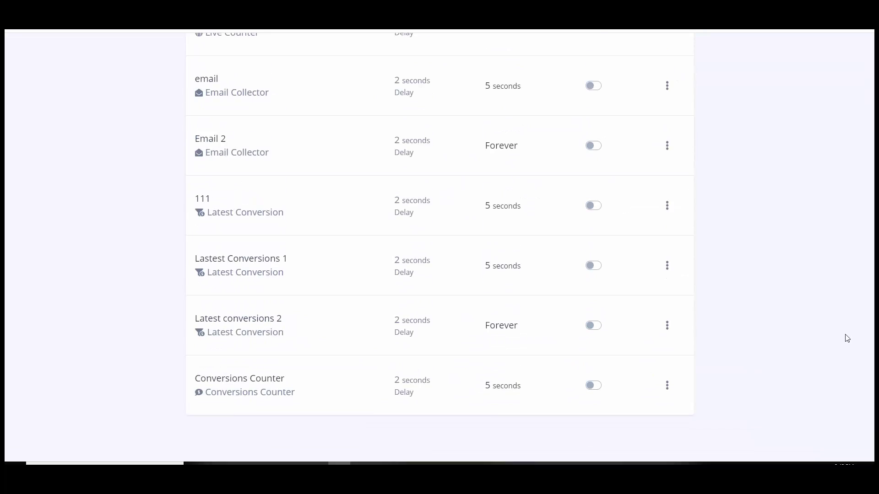
pyautogui.scroll(7, 855, 206)
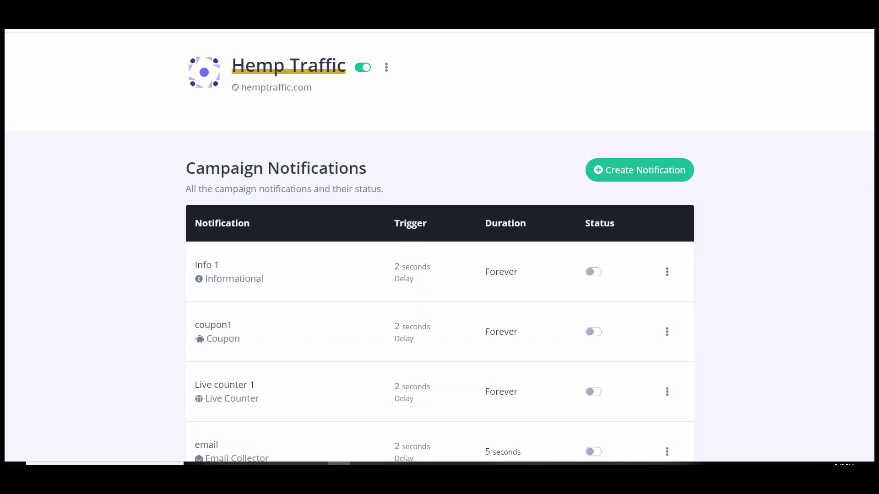
pyautogui.scroll(1, 527, 247)
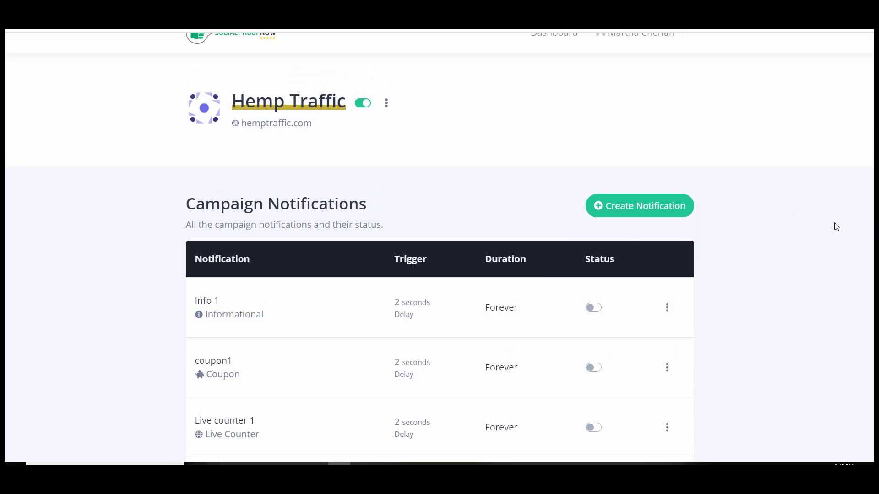
pyautogui.scroll(-5, 836, 227)
pyautogui.scroll(-3, 439, 247)
pyautogui.scroll(10, 439, 247)
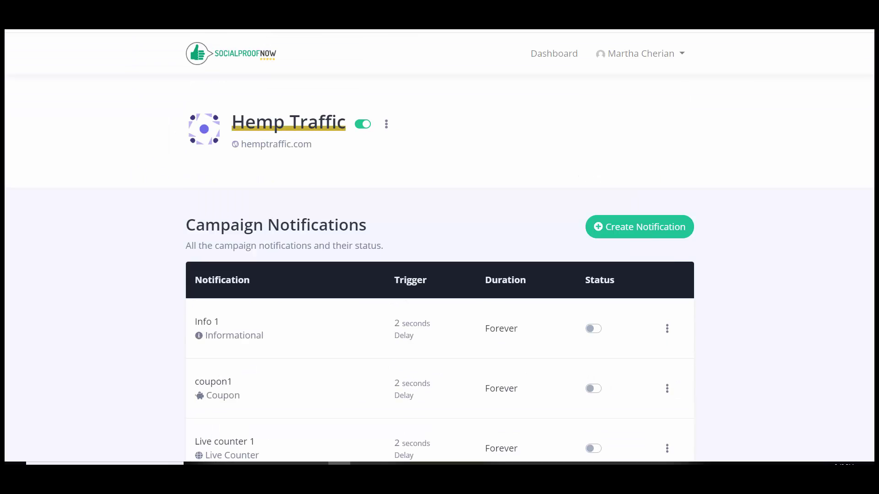
# Start a new notification for the campaign and choose the Conversions Counter type
pyautogui.click(634, 235)
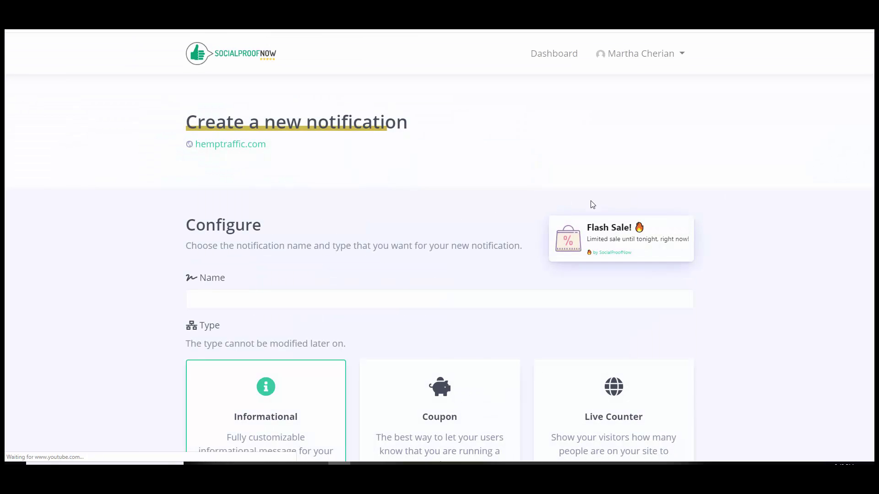
pyautogui.scroll(-7, 681, 281)
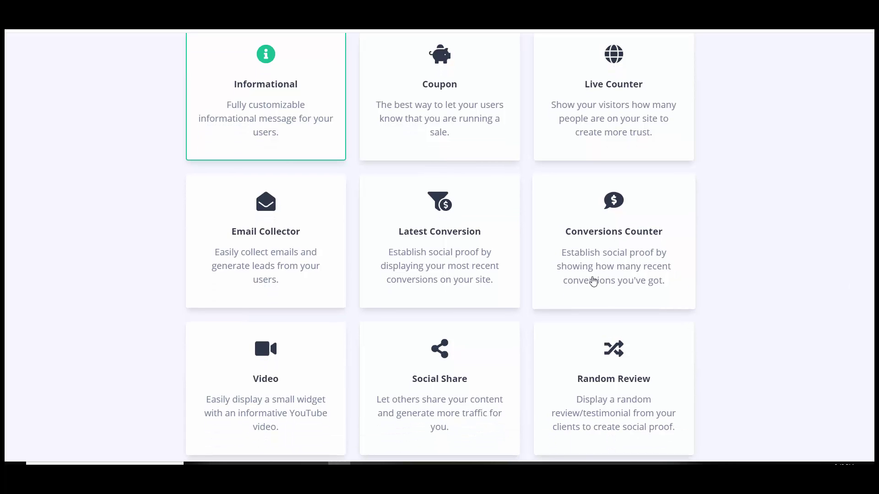
pyautogui.click(612, 275)
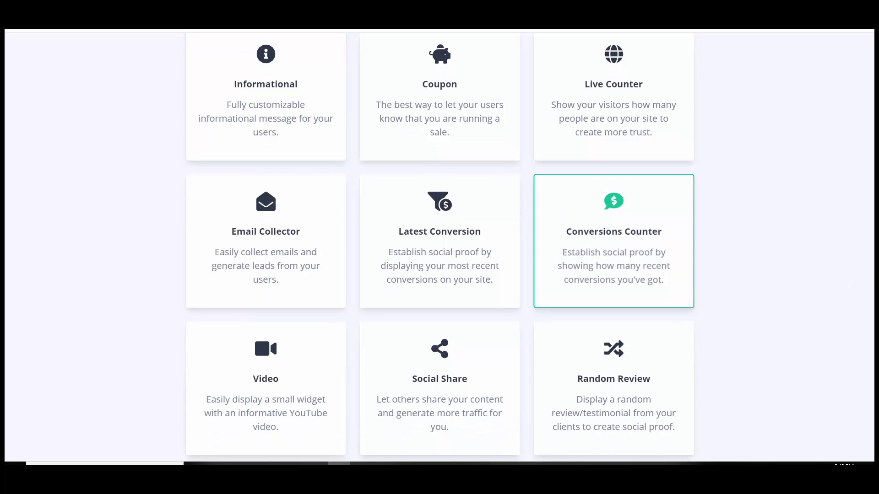
# Name the new notification "Conversions Counter 2" and submit it
pyautogui.scroll(7, 306, 243)
pyautogui.click(226, 294)
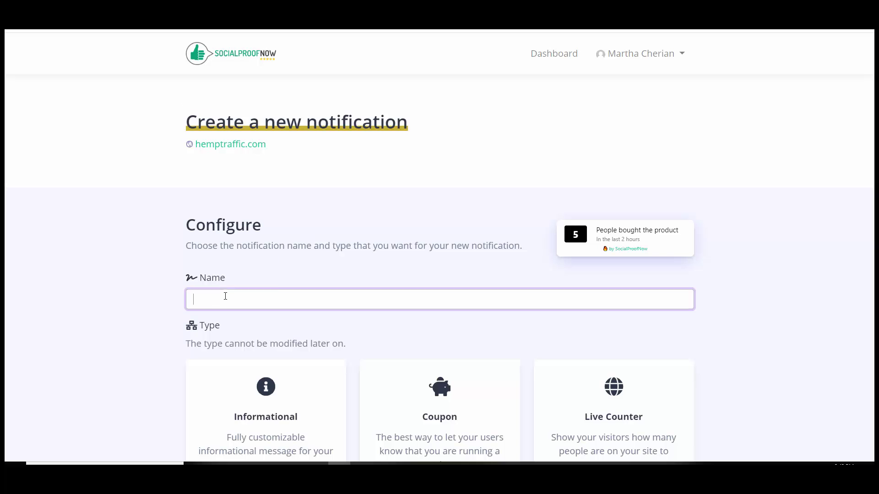
pyautogui.write('cON')
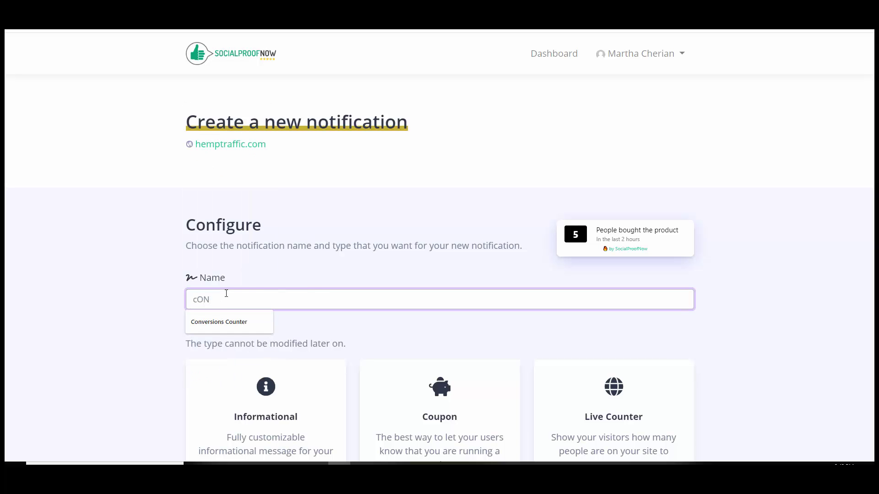
pyautogui.click(218, 315)
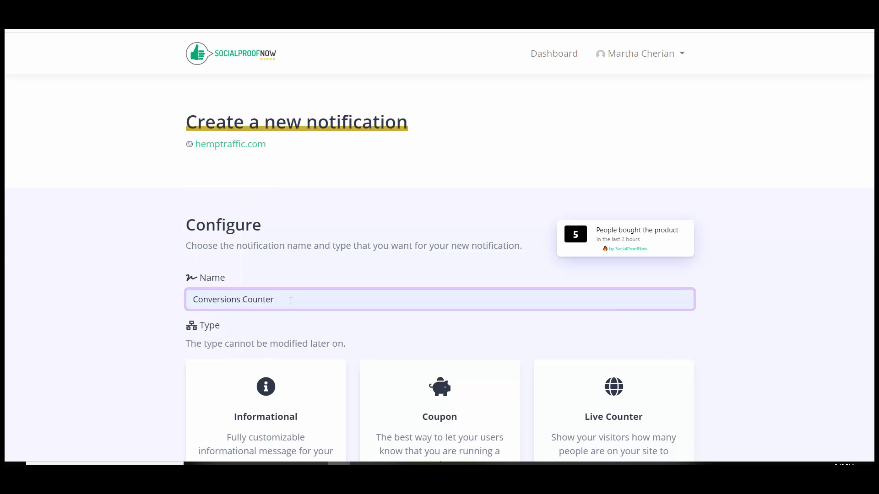
pyautogui.write('2')
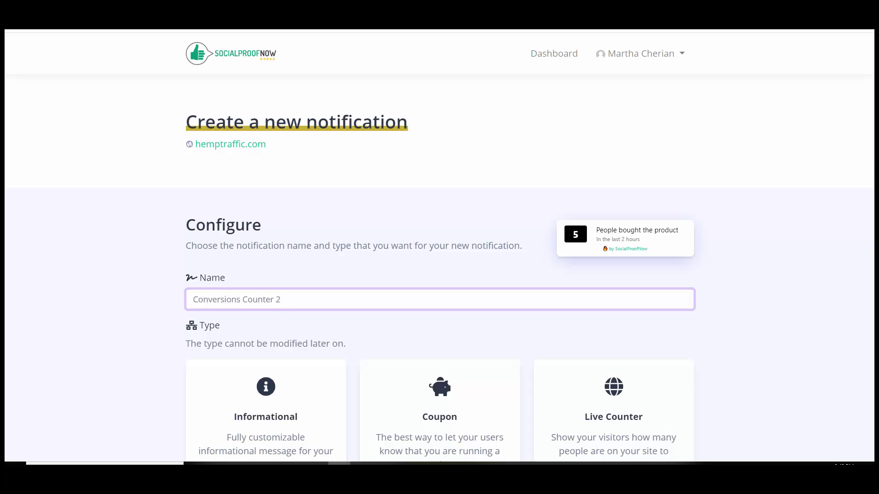
pyautogui.scroll(-6, 872, 263)
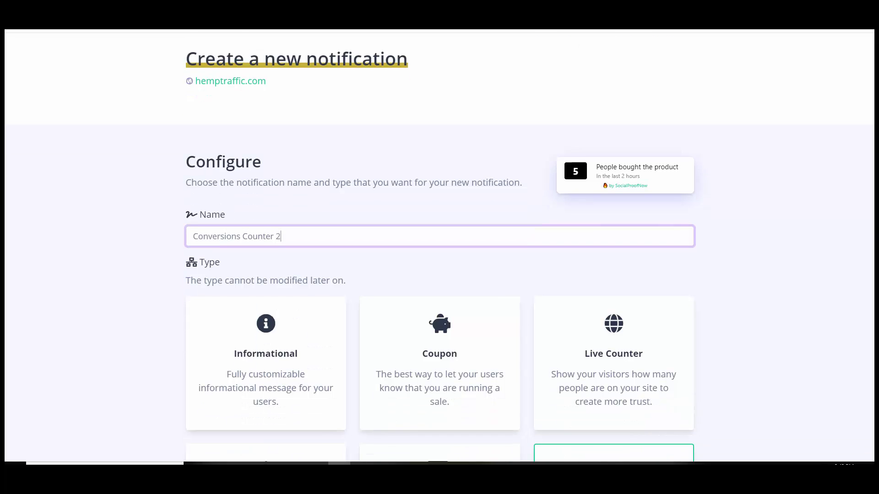
pyautogui.scroll(-1, 873, 263)
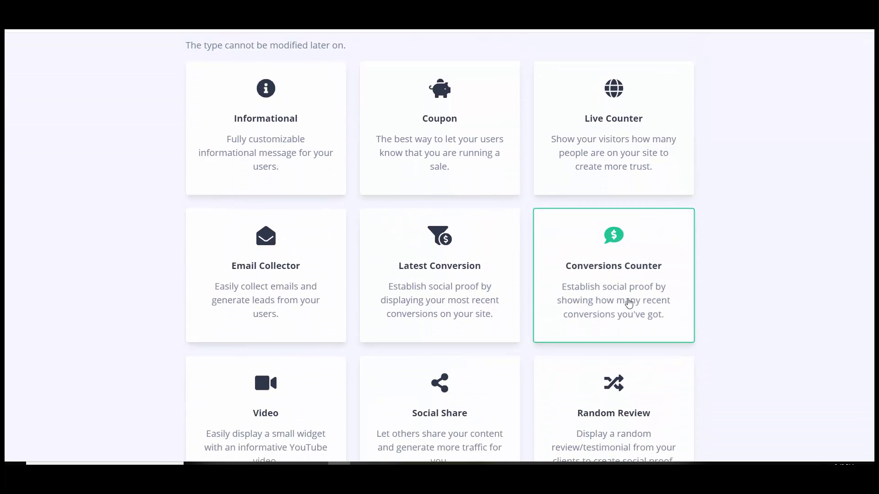
pyautogui.scroll(-11, 868, 350)
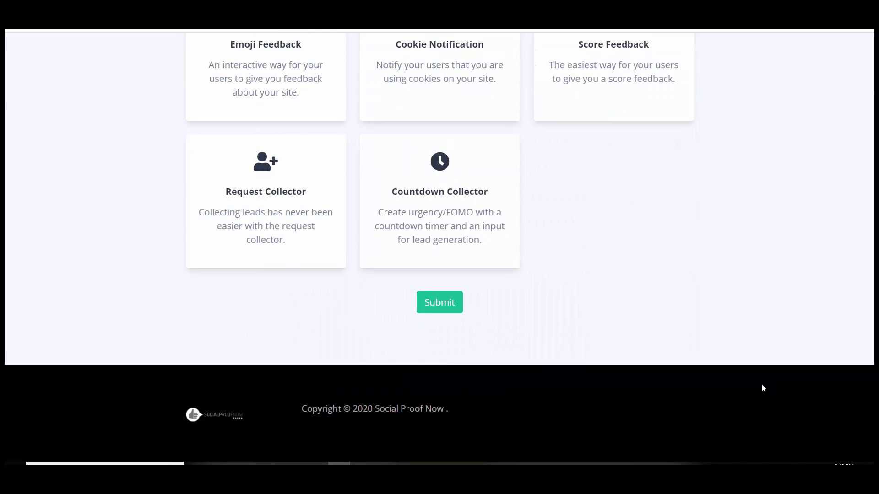
pyautogui.click(440, 303)
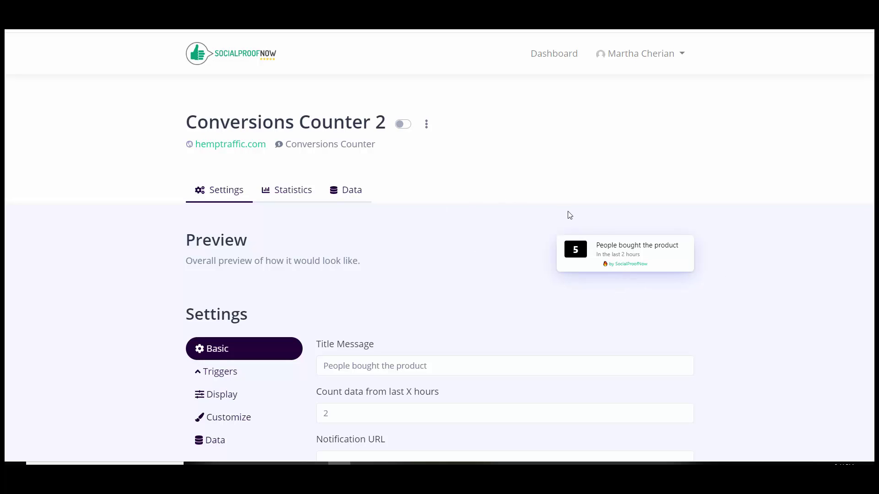
# Switch the status of the Conversions Counter 2 notification on
pyautogui.click(404, 125)
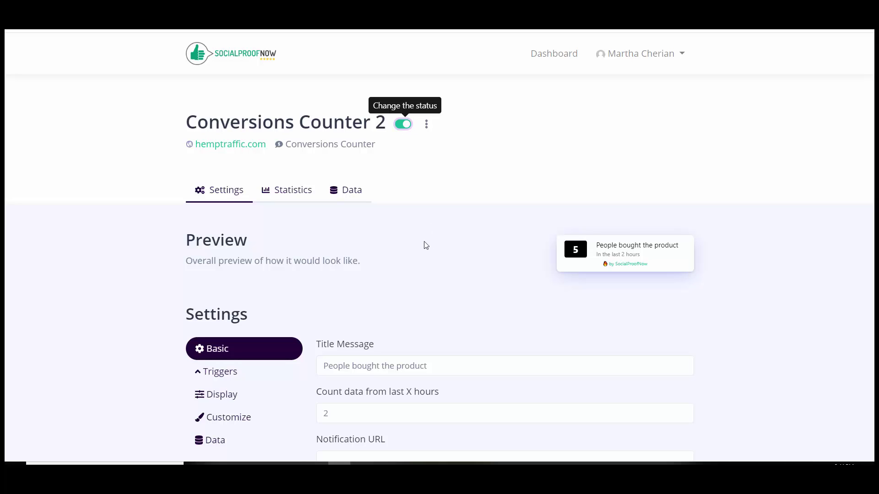
pyautogui.click(403, 126)
pyautogui.click(404, 126)
# Examine the notification's basic settings and its webhook and auto-capture data settings
pyautogui.scroll(-3, 395, 241)
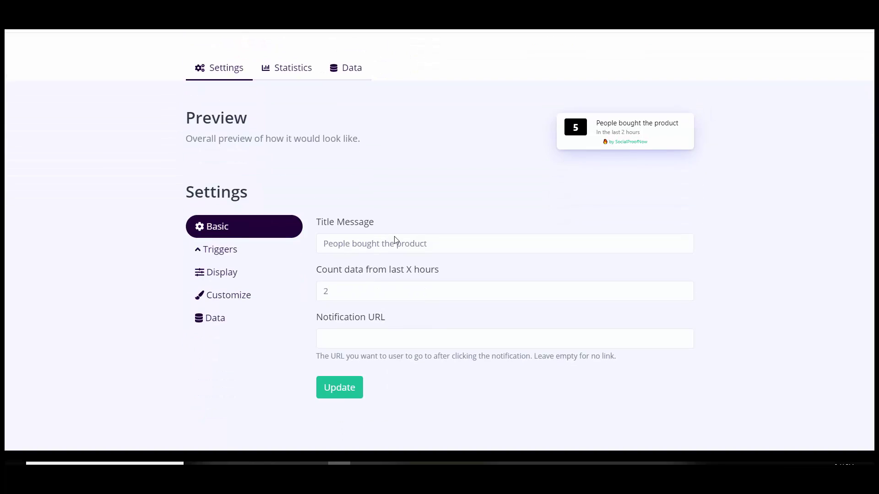
pyautogui.tripleClick(442, 244)
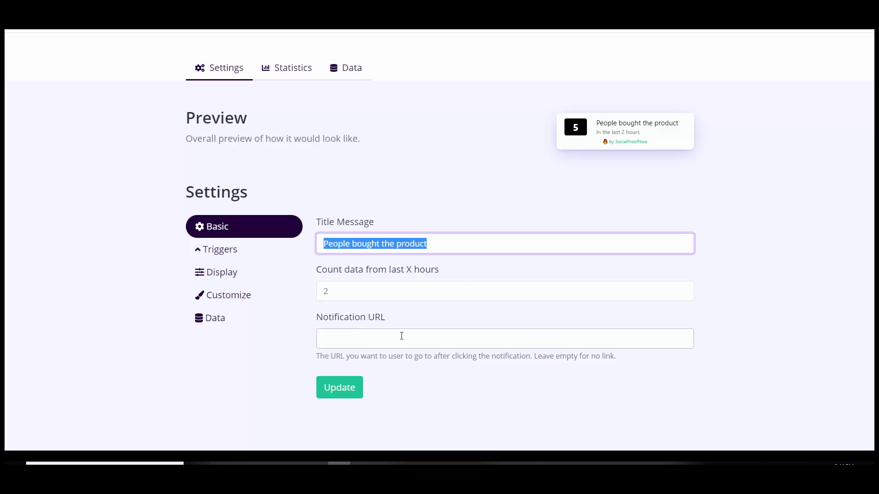
pyautogui.click(205, 320)
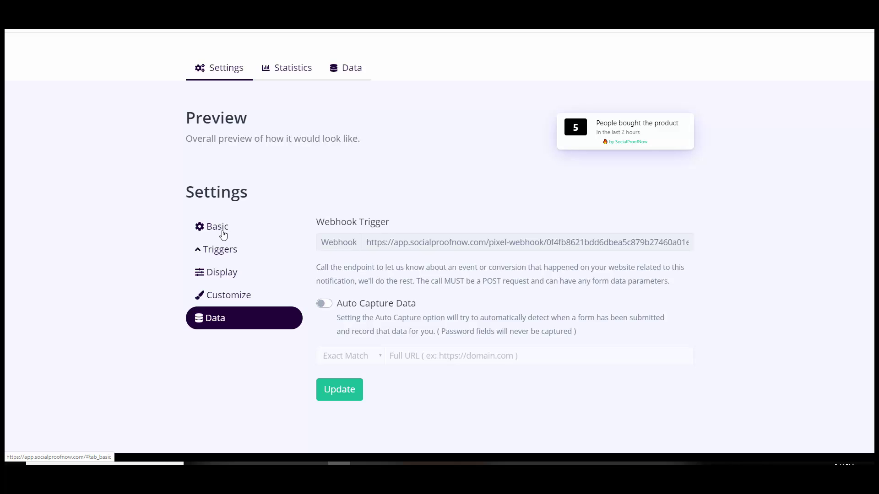
pyautogui.click(221, 230)
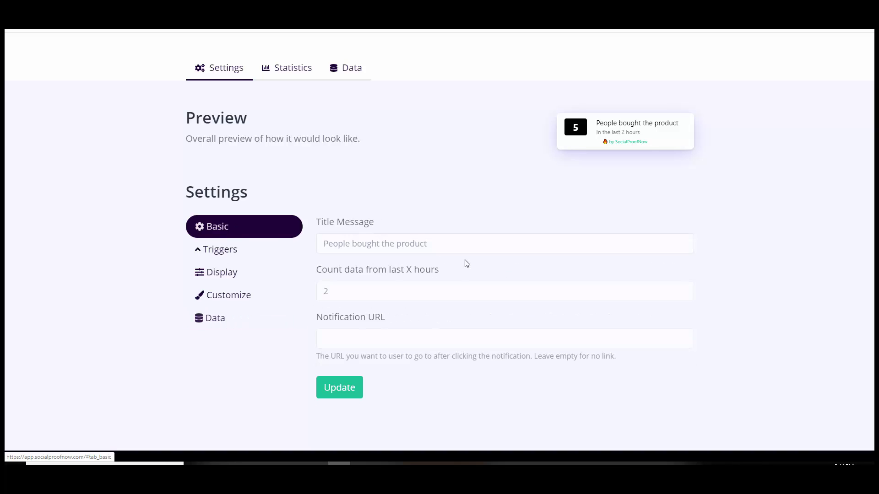
# Change the notification's title message to "Someone purchased a New Handbag"
pyautogui.tripleClick(449, 247)
pyautogui.click(451, 248)
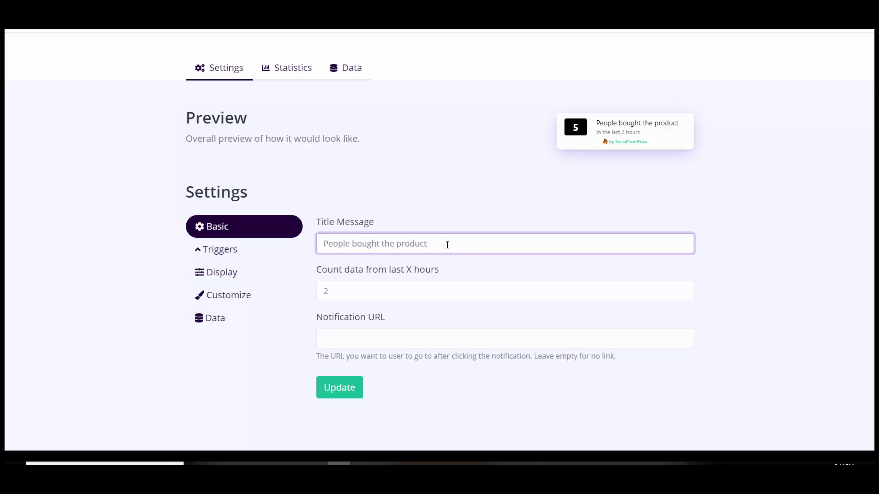
pyautogui.moveTo(431, 243); pyautogui.dragTo(315, 246)
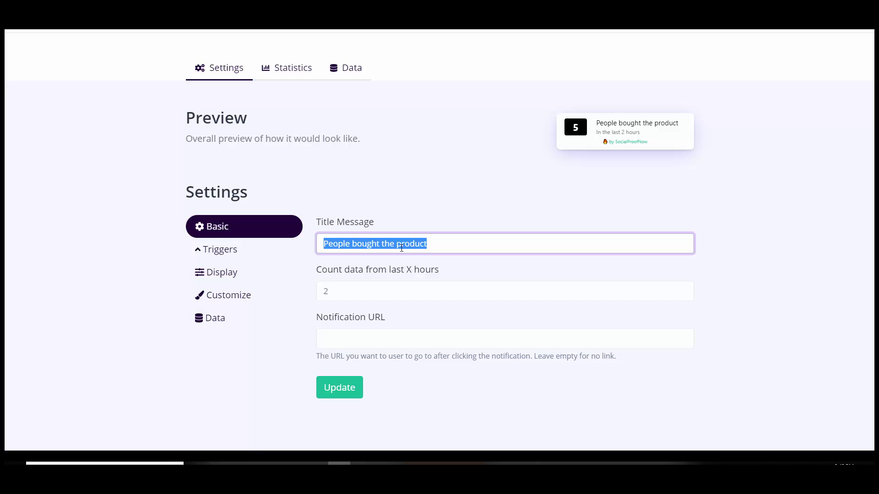
pyautogui.write('Someone ')
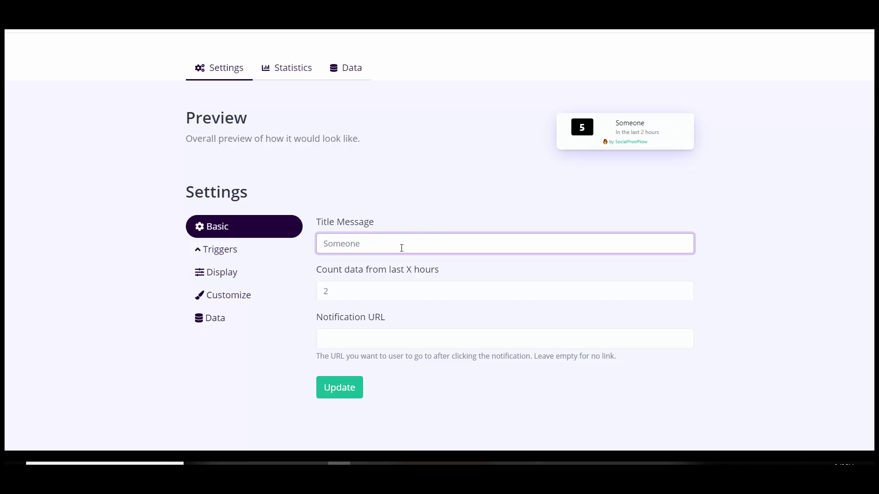
pyautogui.write('purchased ')
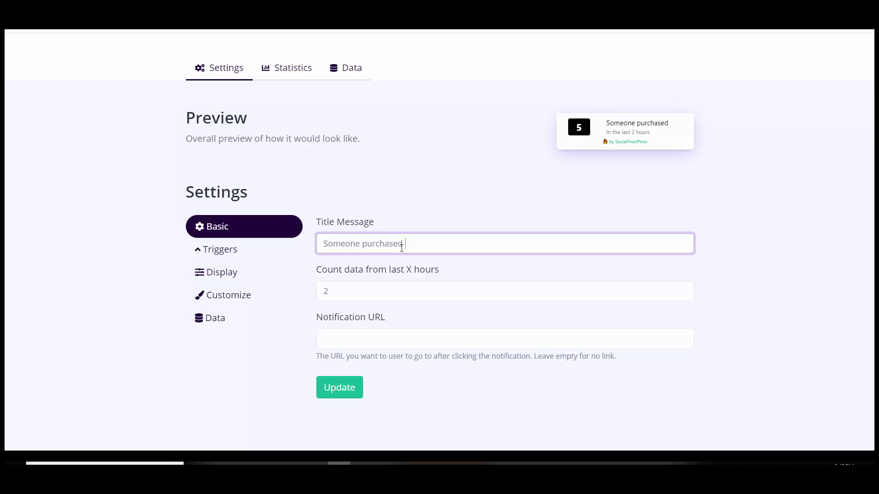
pyautogui.write('a')
pyautogui.press('BackSpace')
pyautogui.write('a New Ha')
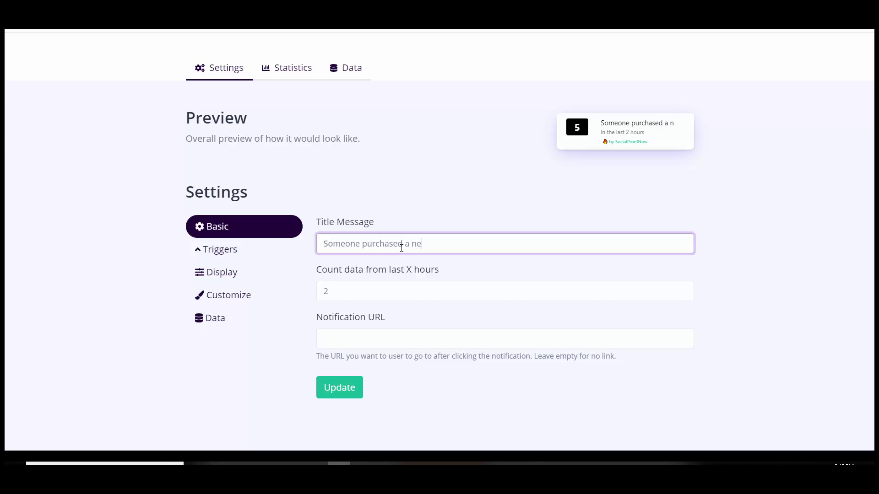
pyautogui.write('ndbag')
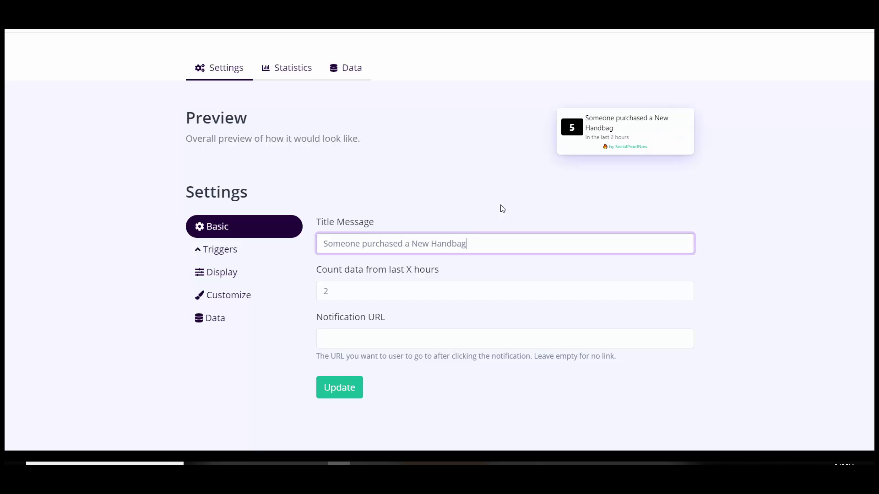
# Set the notification to count data from the last 10 hours and leave the notification URL empty
pyautogui.click(349, 291)
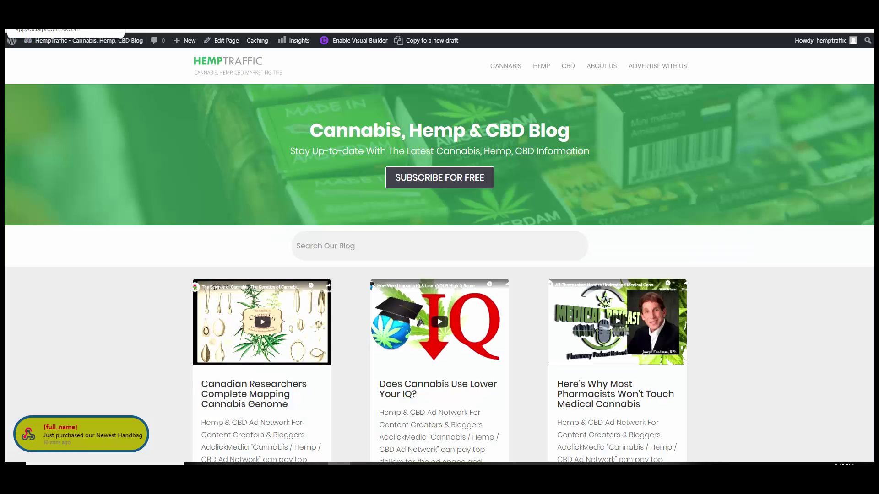
pyautogui.click(42, 24)
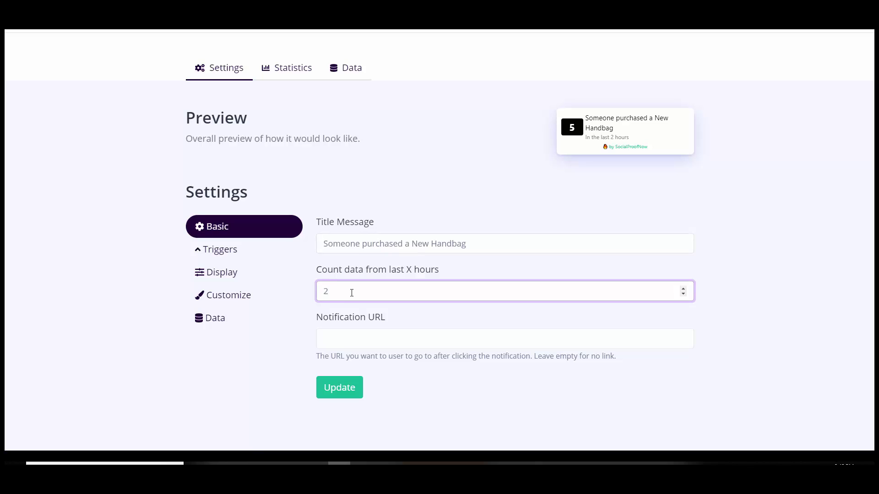
pyautogui.moveTo(336, 290); pyautogui.dragTo(315, 293)
pyautogui.write('1')
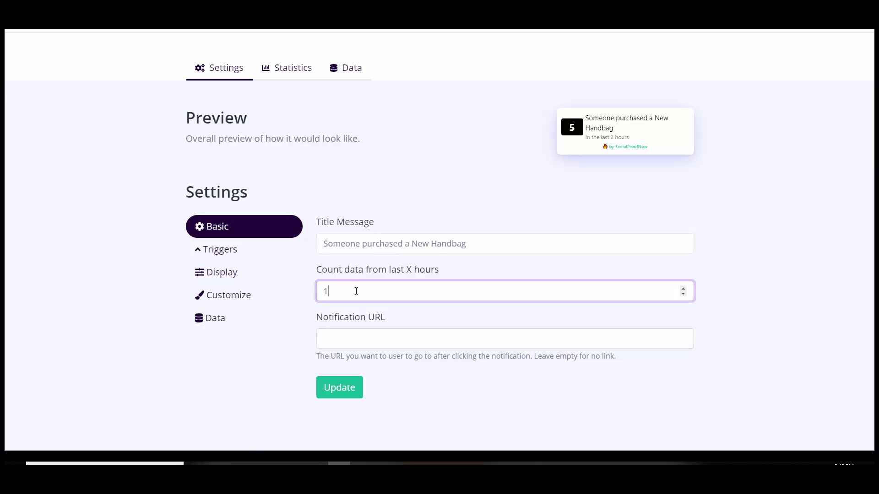
pyautogui.doubleClick(323, 291)
pyautogui.write('3')
pyautogui.click(684, 294)
pyautogui.click(683, 293)
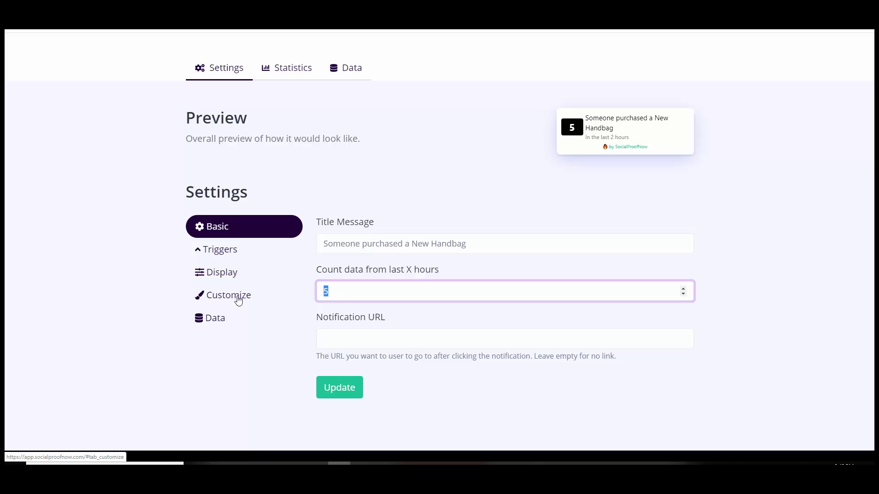
pyautogui.write('0')
pyautogui.click(362, 346)
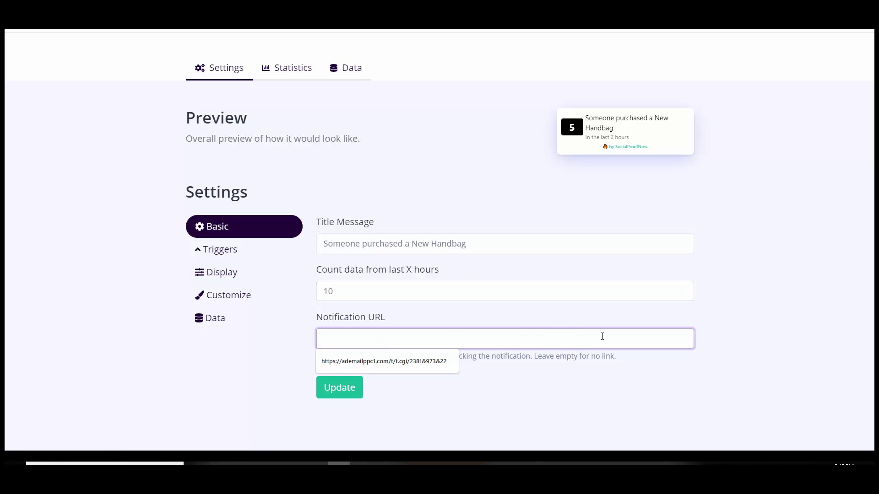
pyautogui.click(599, 383)
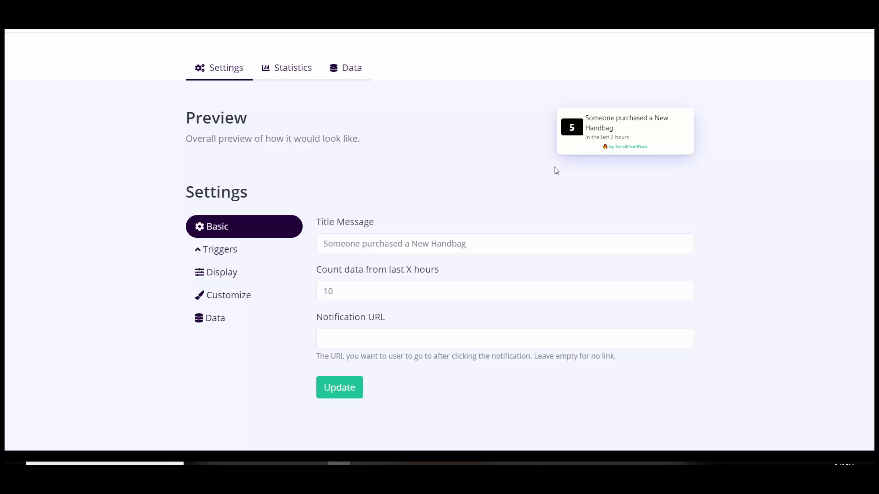
# Save the notification's basic settings
pyautogui.click(351, 340)
pyautogui.click(339, 390)
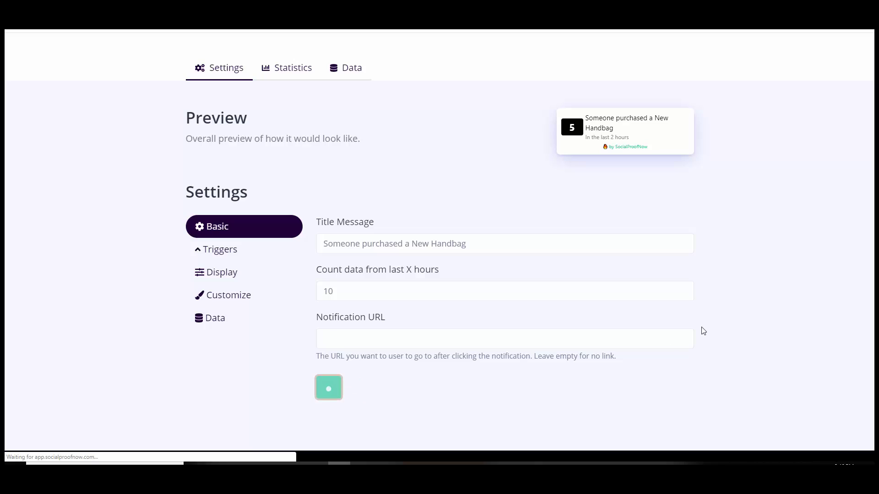
pyautogui.scroll(-1, 494, 353)
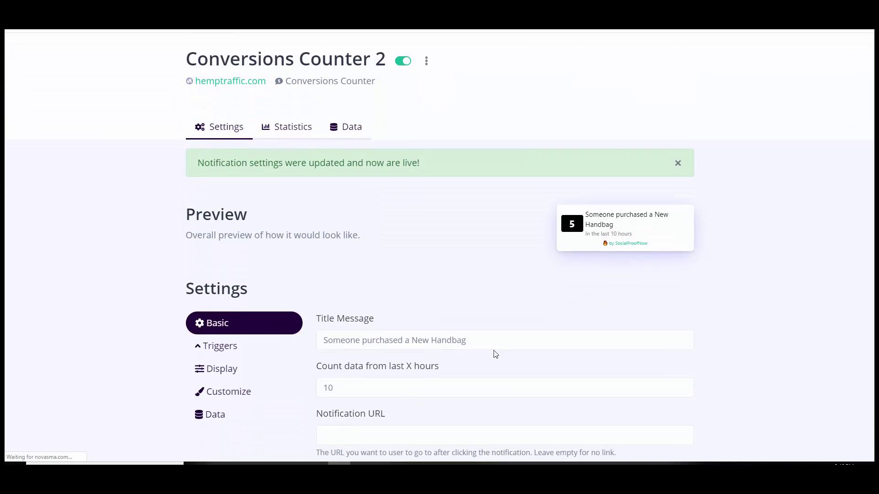
# In the trigger settings, turn off triggering on all pages and set the page match rule to Contains
pyautogui.scroll(-2, 495, 354)
pyautogui.click(222, 257)
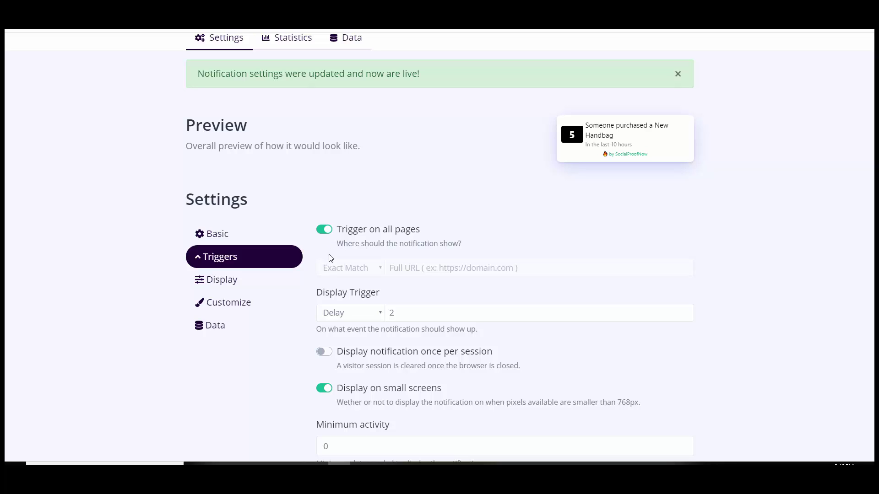
pyautogui.click(323, 231)
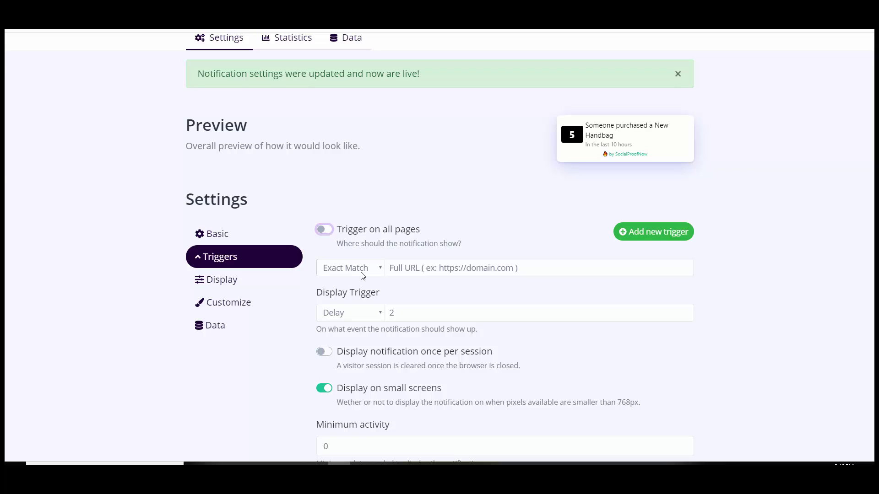
pyautogui.click(475, 270)
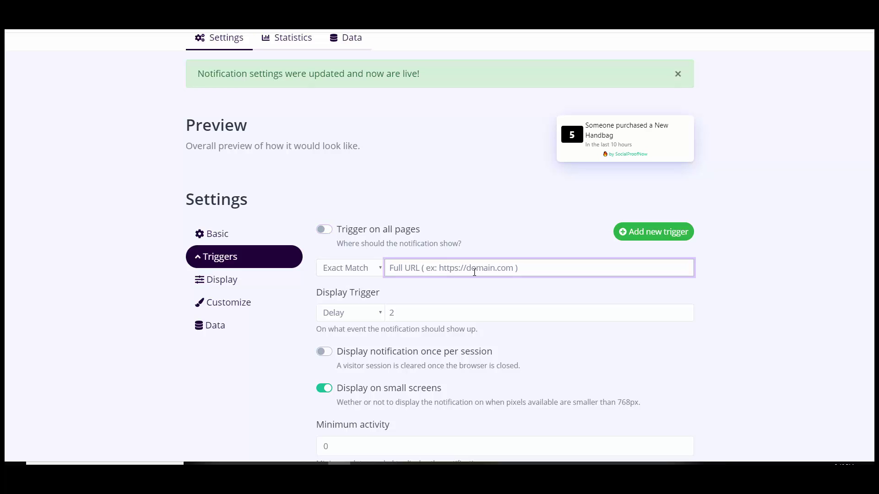
pyautogui.click(340, 271)
pyautogui.click(340, 271)
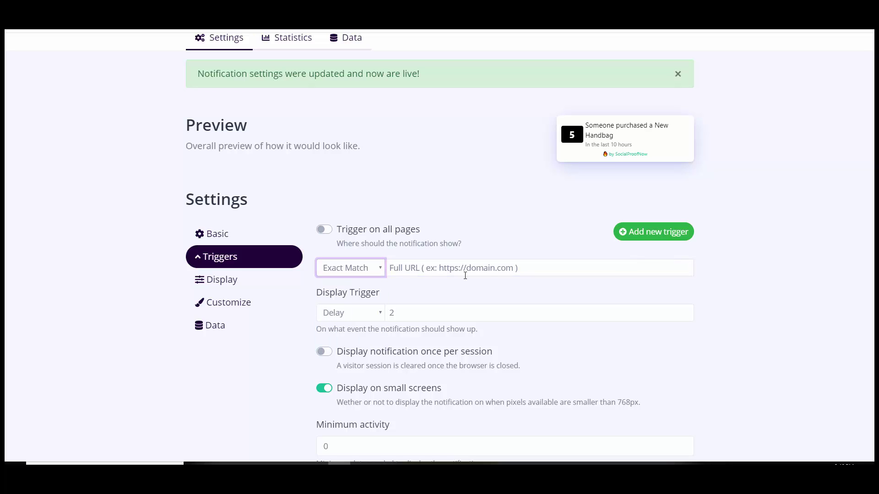
pyautogui.click(341, 270)
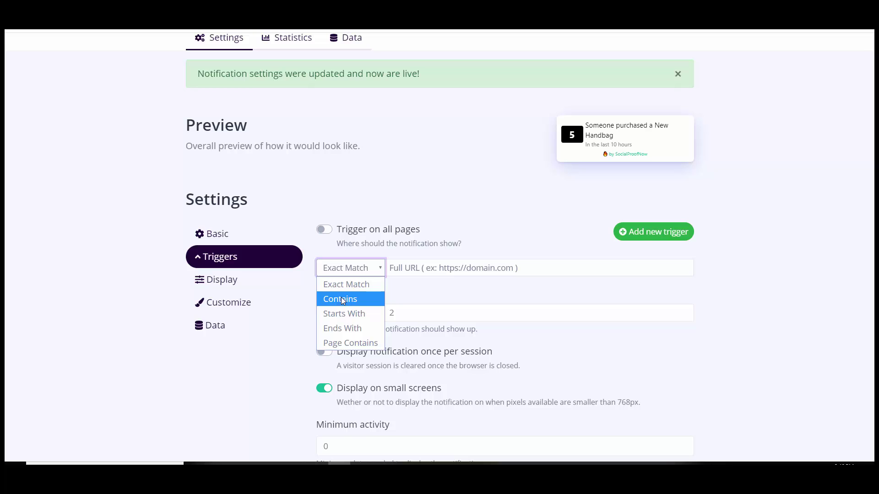
pyautogui.click(366, 299)
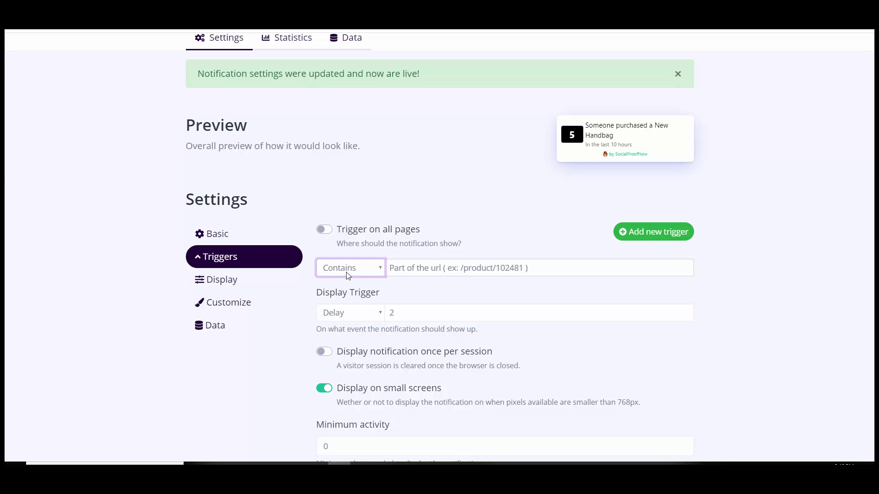
# Try the Ends With and Page Contains match rules and return the rule to Exact Match
pyautogui.click(373, 270)
pyautogui.click(348, 328)
pyautogui.click(372, 267)
pyautogui.click(361, 343)
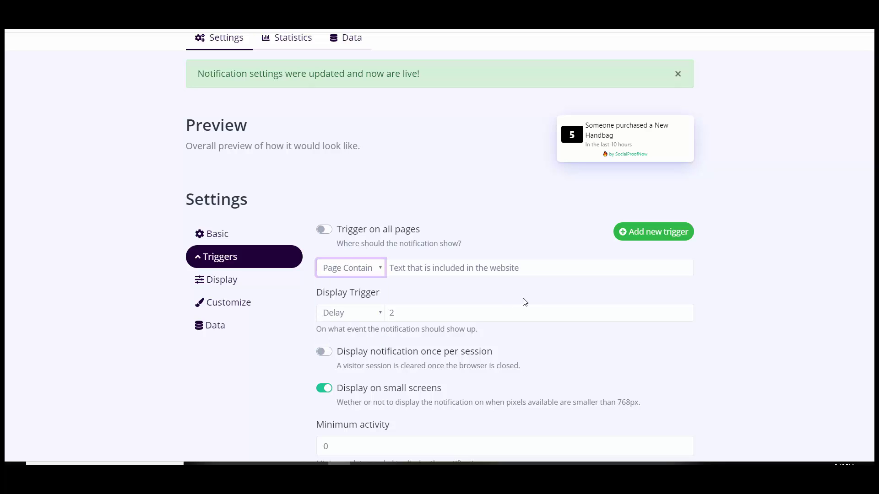
pyautogui.click(364, 273)
pyautogui.click(355, 286)
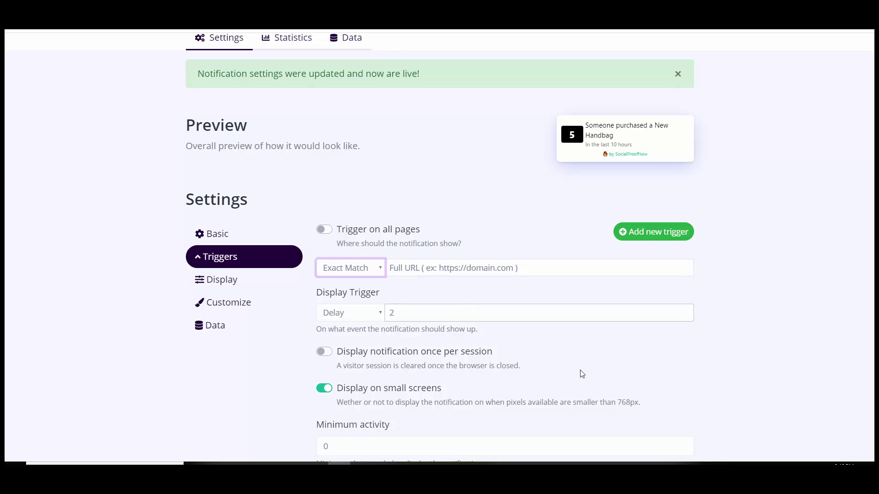
# Turn triggering on all pages back on and try the once-per-session display option, leaving it off
pyautogui.click(325, 230)
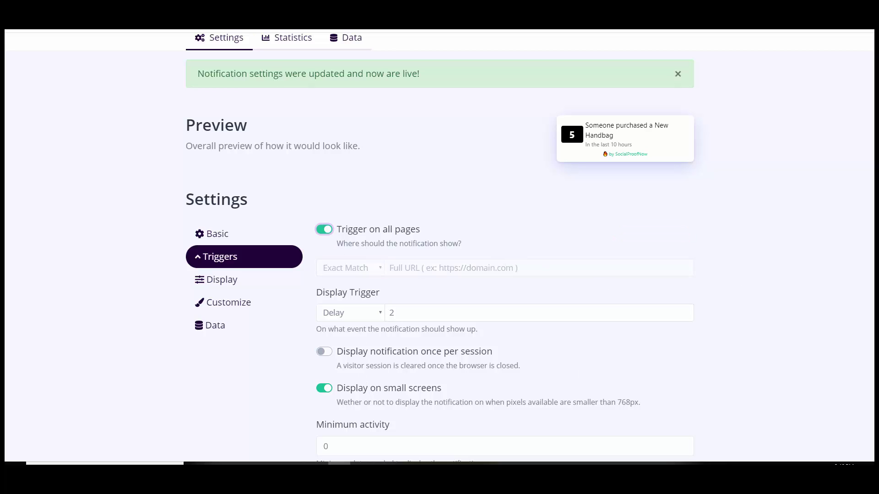
pyautogui.scroll(-3, 451, 278)
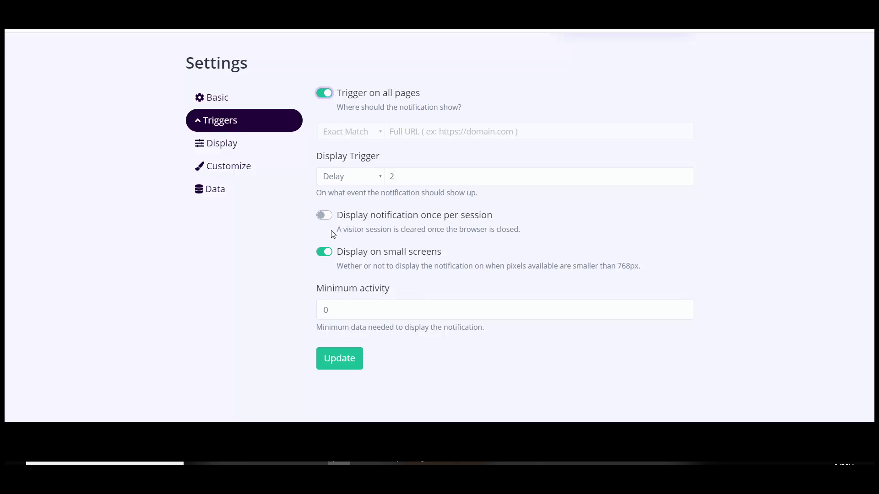
pyautogui.click(325, 215)
pyautogui.click(322, 215)
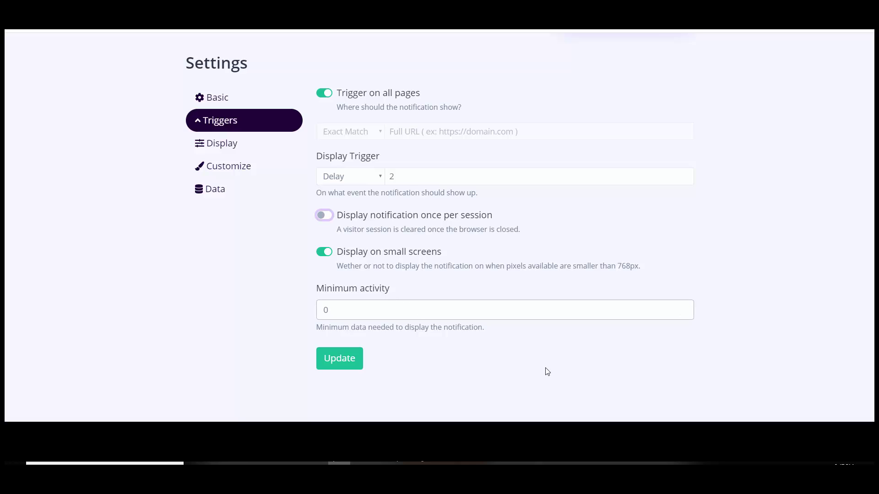
# Set the minimum activity to 0 and save the trigger settings
pyautogui.click(390, 310)
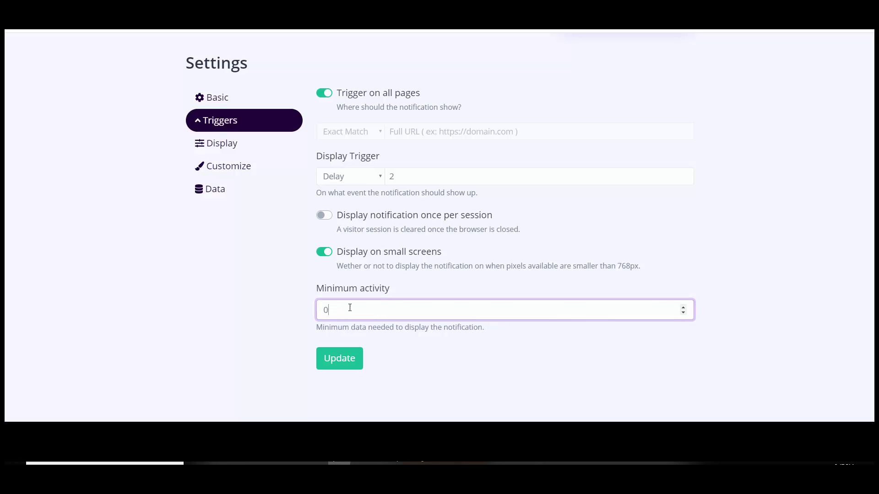
pyautogui.doubleClick(332, 312)
pyautogui.write('5')
pyautogui.moveTo(351, 307); pyautogui.dragTo(217, 311)
pyautogui.write('0')
pyautogui.click(348, 359)
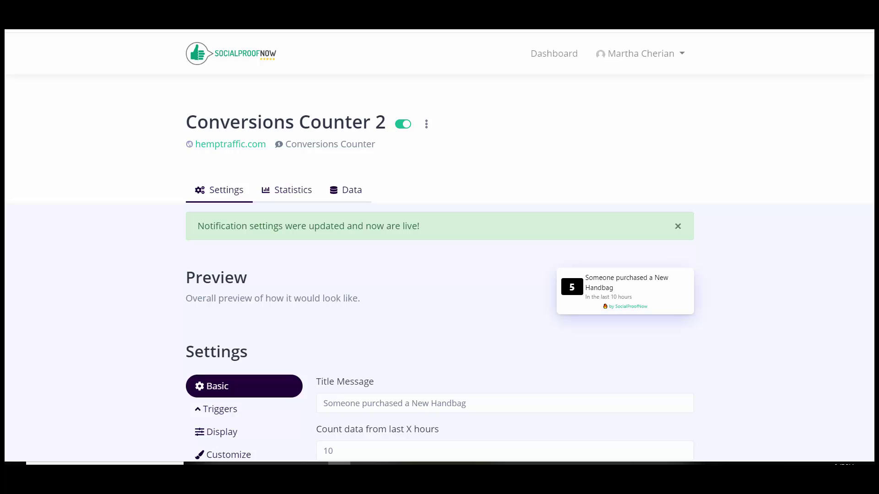
# In the display settings, set the notification's display duration to -1 for permanent display
pyautogui.scroll(-5, 274, 197)
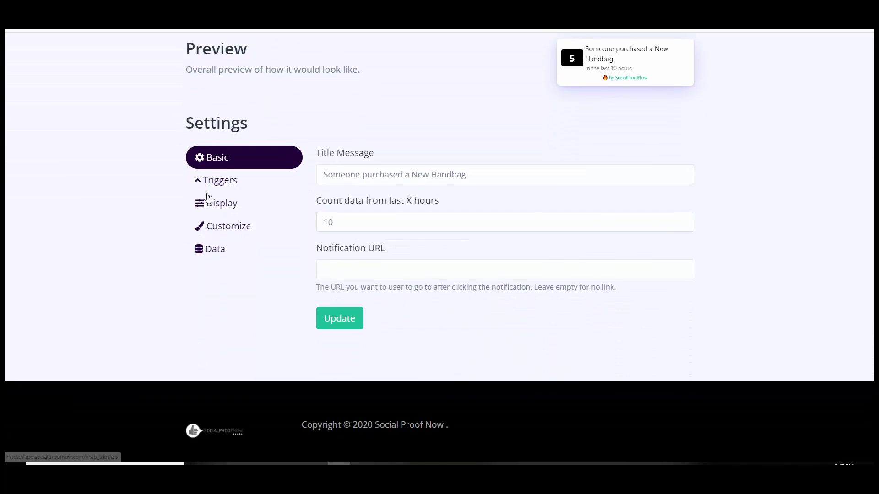
pyautogui.click(275, 214)
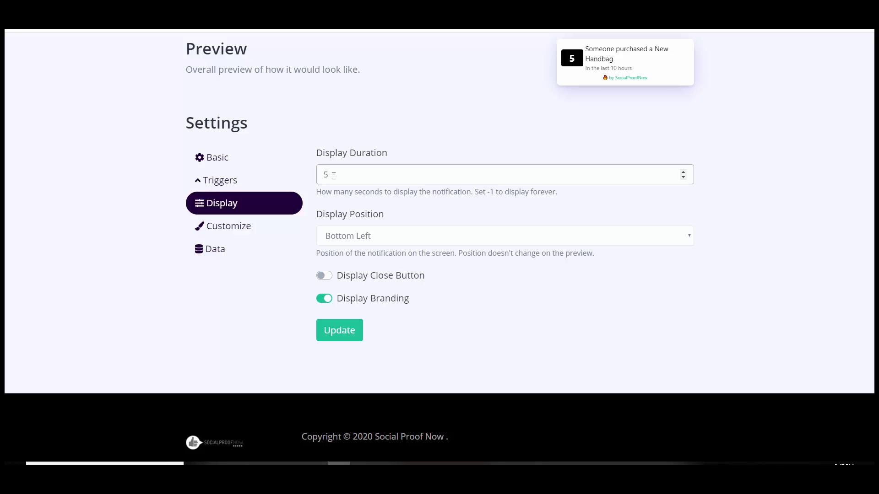
pyautogui.click(683, 172)
pyautogui.click(683, 172)
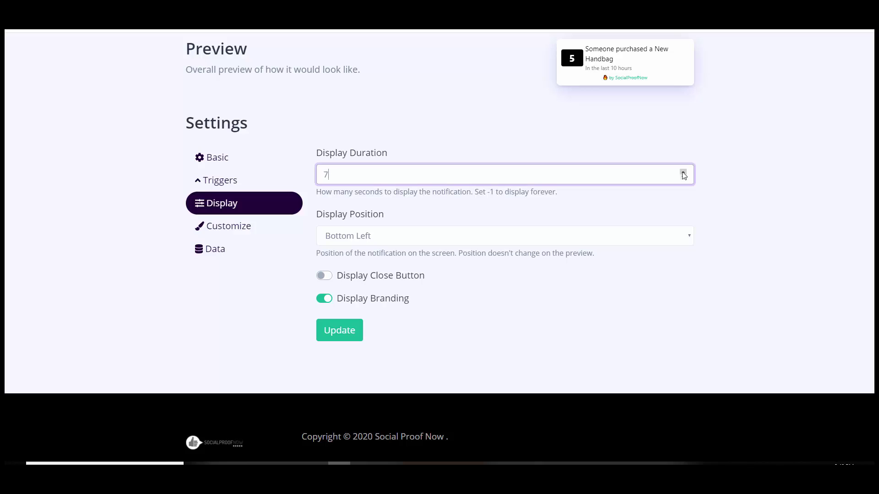
pyautogui.click(683, 173)
pyautogui.click(683, 173)
pyautogui.click(683, 173)
pyautogui.moveTo(332, 175); pyautogui.dragTo(253, 178)
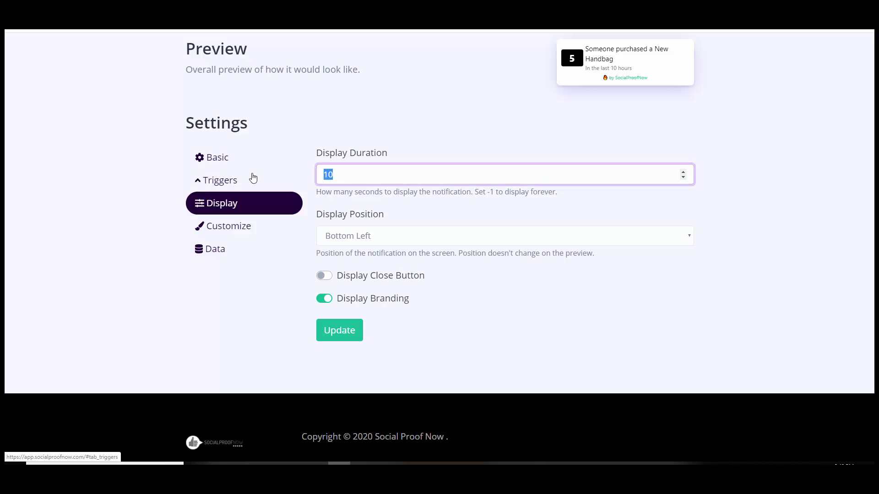
pyautogui.write('60')
pyautogui.moveTo(336, 175); pyautogui.dragTo(273, 176)
pyautogui.write('-1')
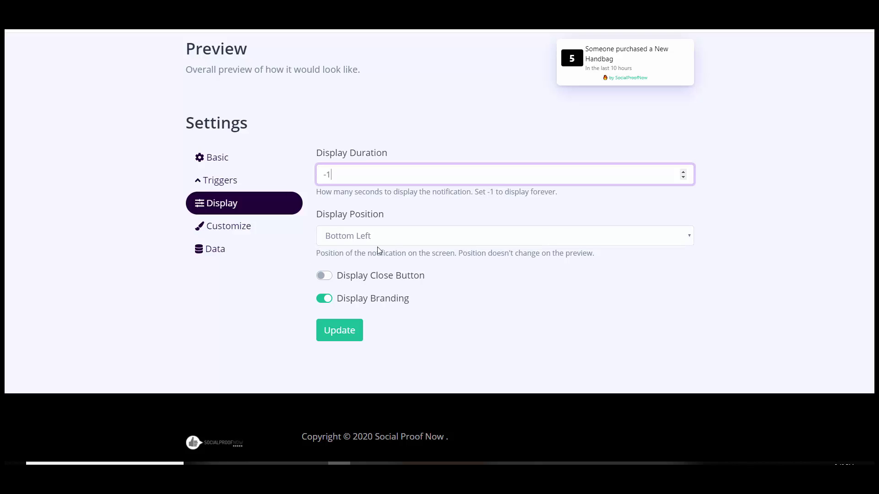
# Set the notification's display position to Top Left
pyautogui.click(394, 241)
pyautogui.click(394, 240)
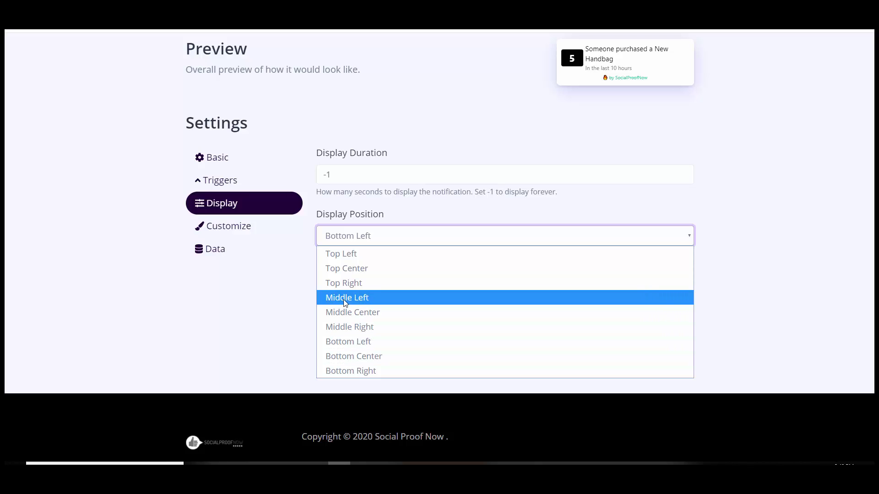
pyautogui.click(353, 254)
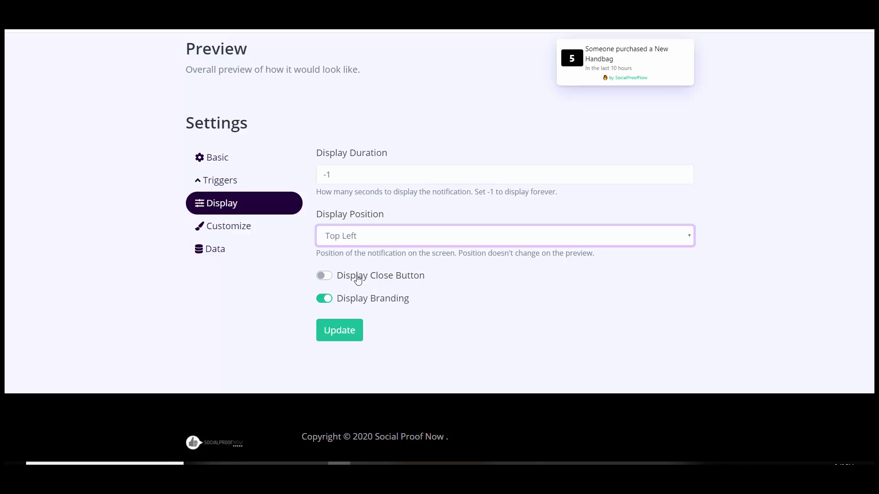
# Enable the close button, disable the branding and save the display settings
pyautogui.click(324, 275)
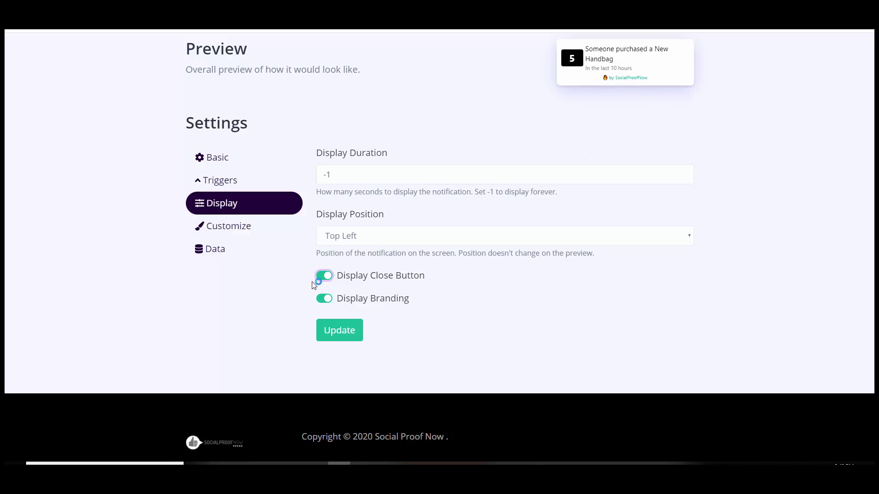
pyautogui.click(324, 300)
pyautogui.click(533, 264)
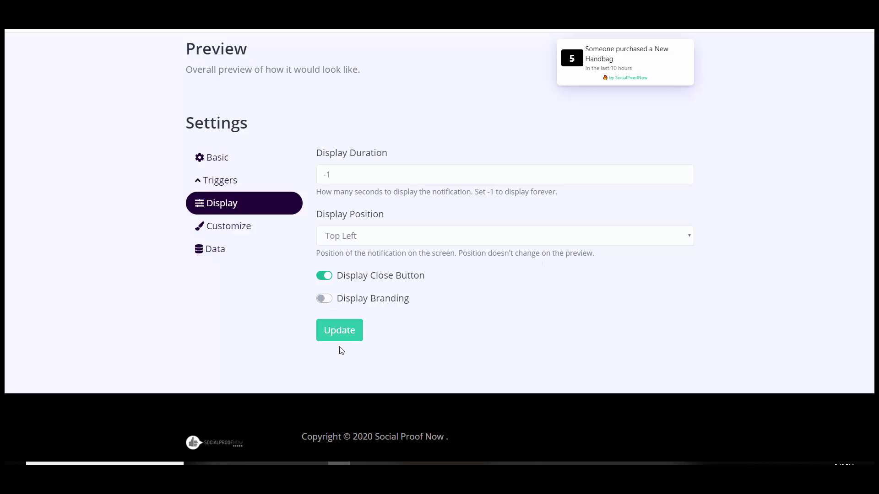
pyautogui.click(340, 333)
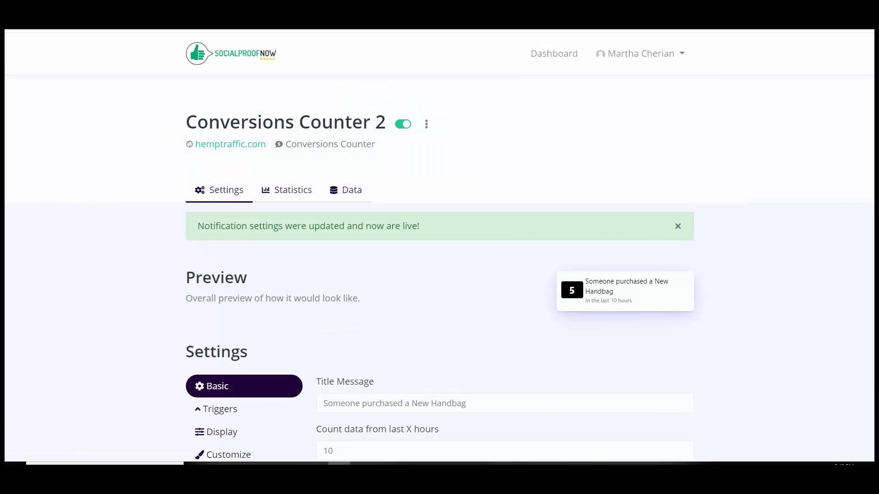
# In the customization settings, set the number background color to red #CC1313 and save the color
pyautogui.scroll(-3, 615, 173)
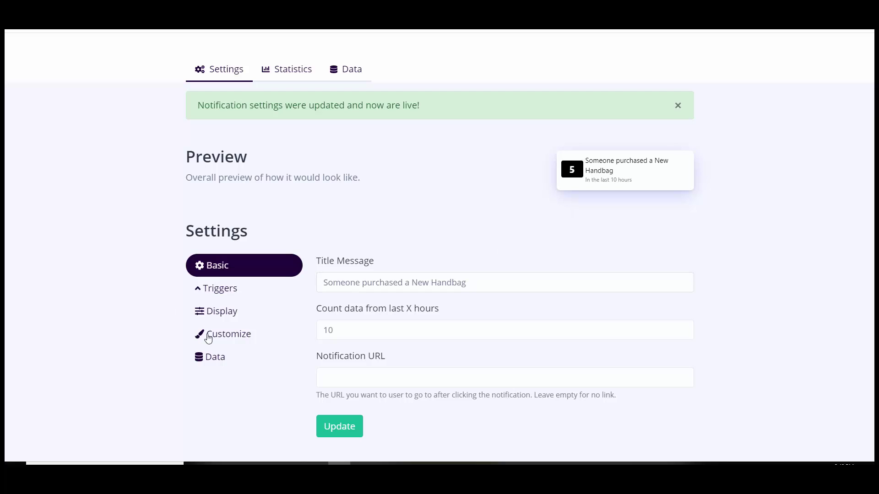
pyautogui.click(225, 338)
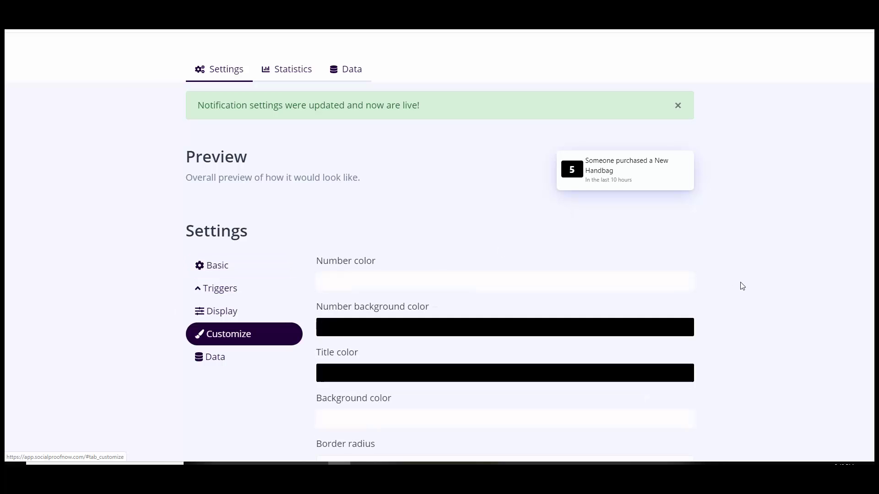
pyautogui.scroll(-3, 840, 223)
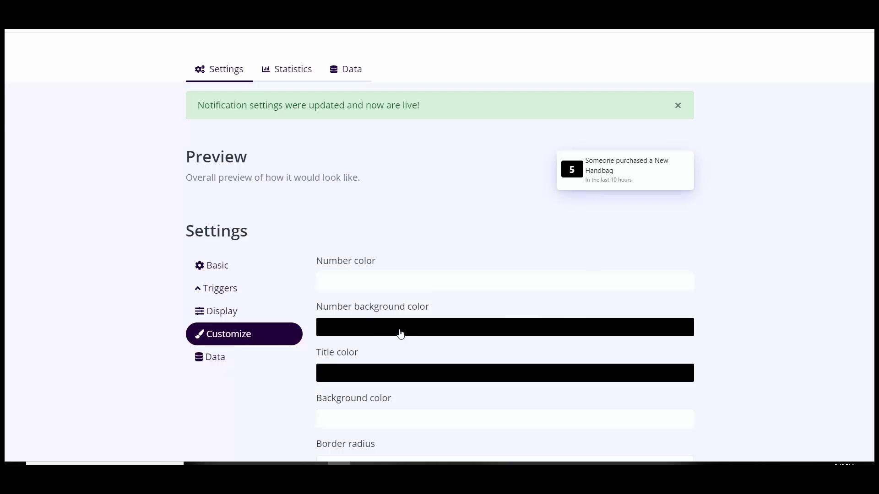
pyautogui.click(685, 331)
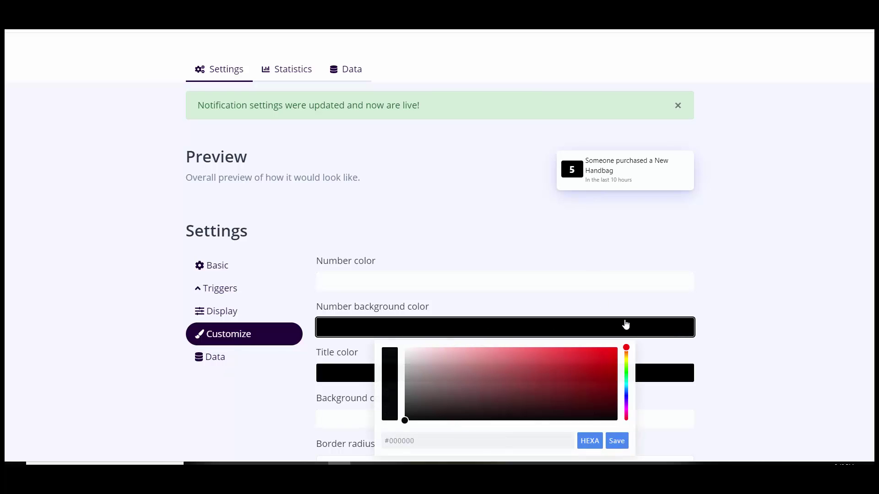
pyautogui.click(597, 362)
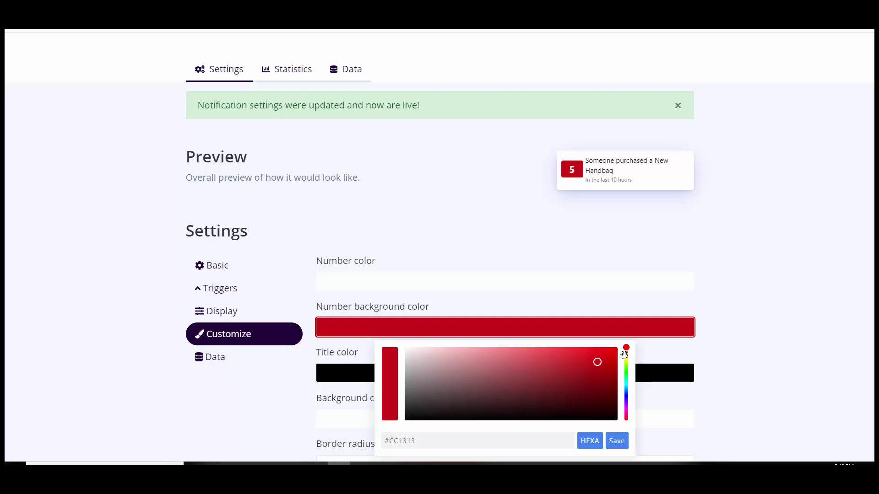
pyautogui.click(616, 441)
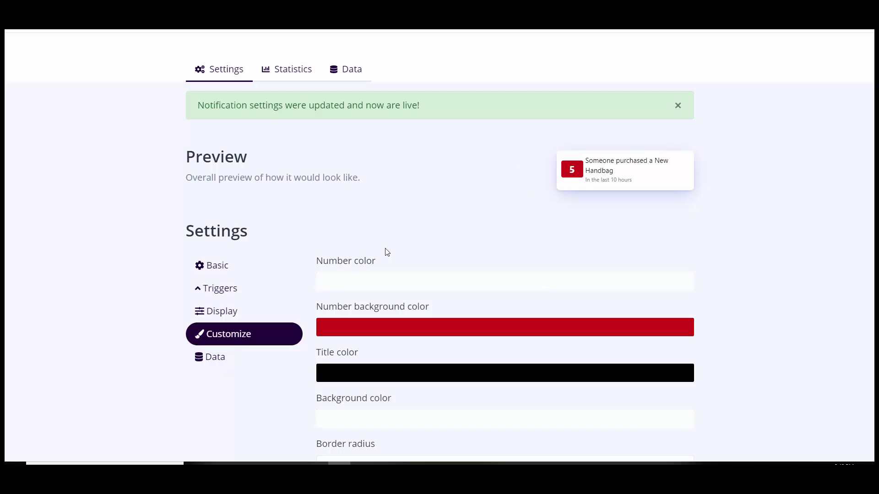
# Set the notification's number color to yellow #C6B30C and save the color
pyautogui.click(334, 291)
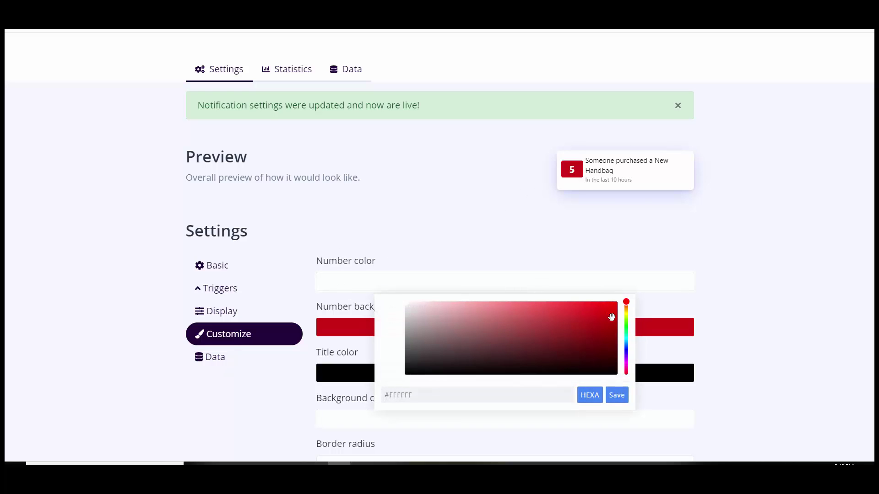
pyautogui.click(626, 319)
pyautogui.click(606, 326)
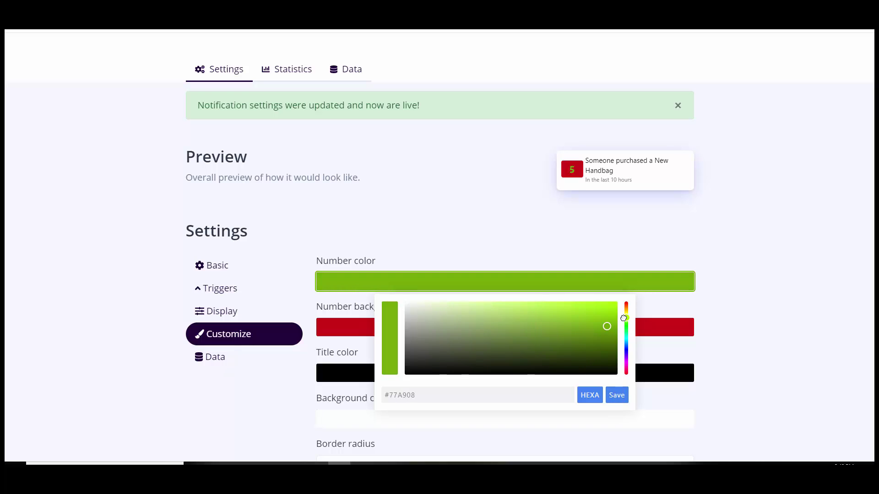
pyautogui.moveTo(625, 319); pyautogui.dragTo(623, 313)
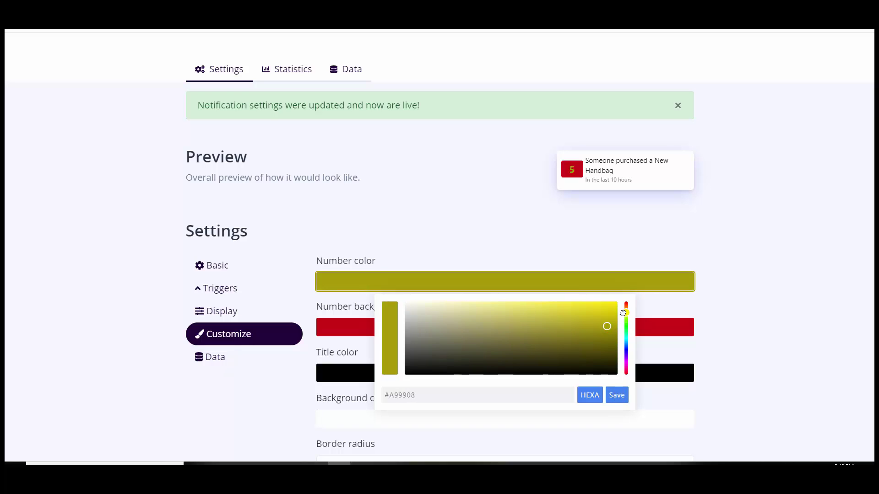
pyautogui.click(604, 318)
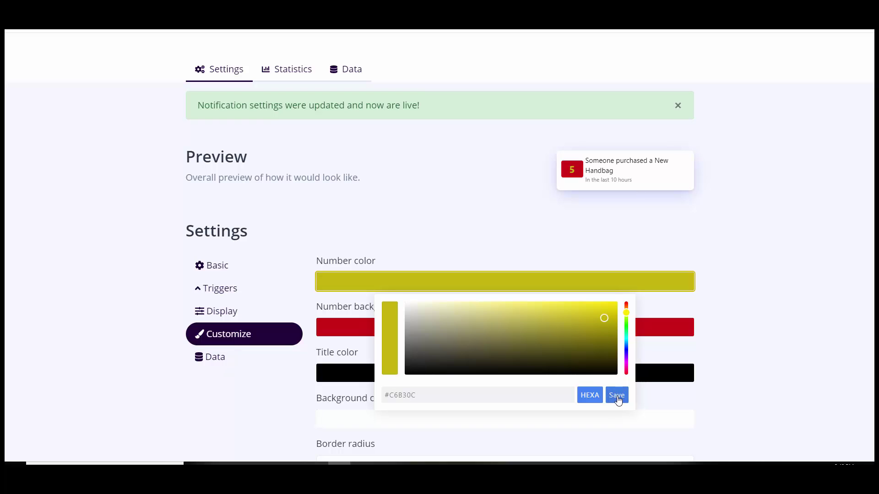
pyautogui.click(618, 399)
# Set the notification's background color to dark purple #5E0552 and save the color
pyautogui.scroll(-3, 798, 292)
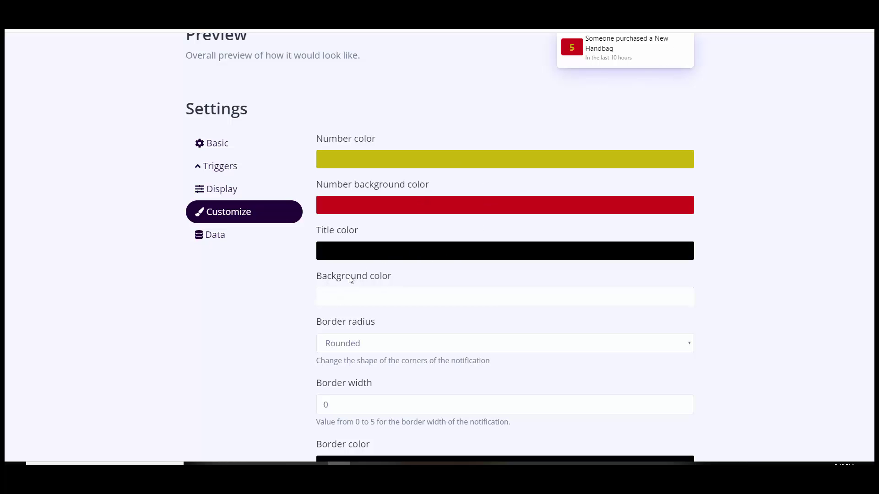
pyautogui.click(334, 298)
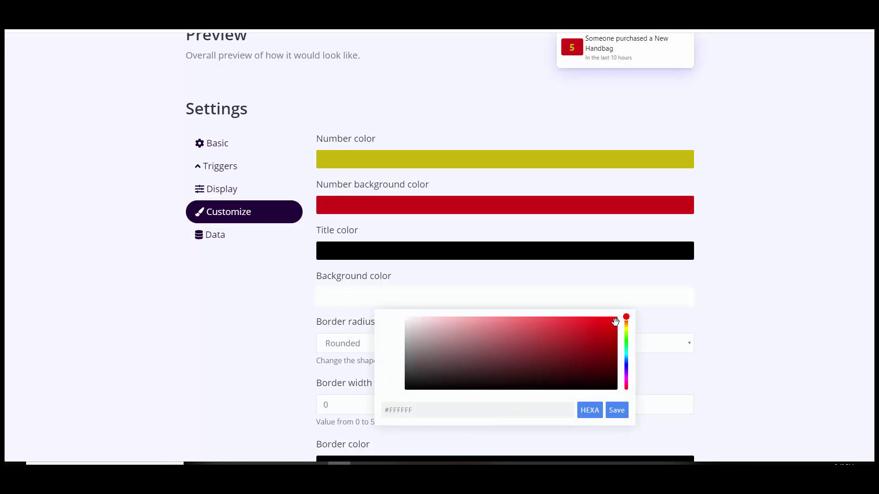
pyautogui.click(626, 365)
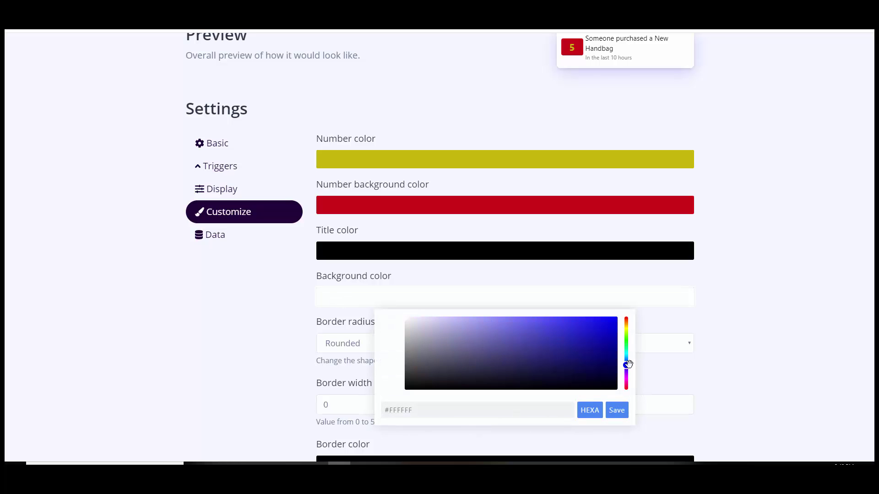
pyautogui.click(605, 363)
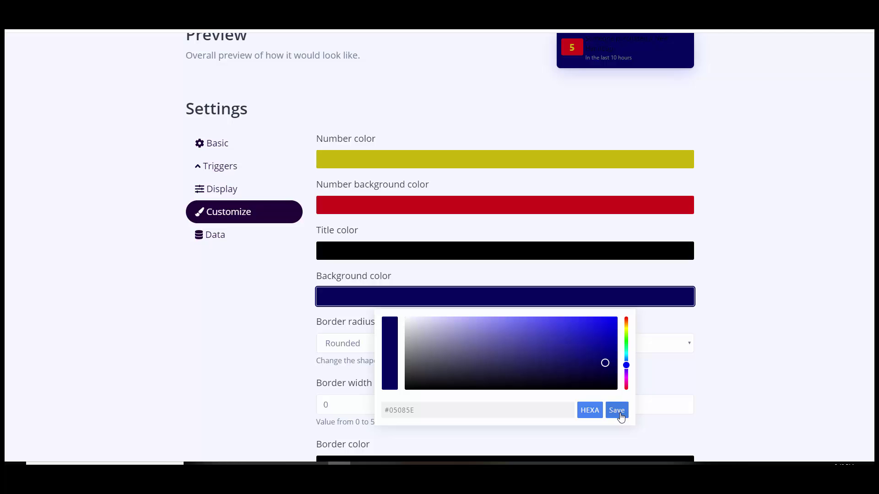
pyautogui.click(626, 379)
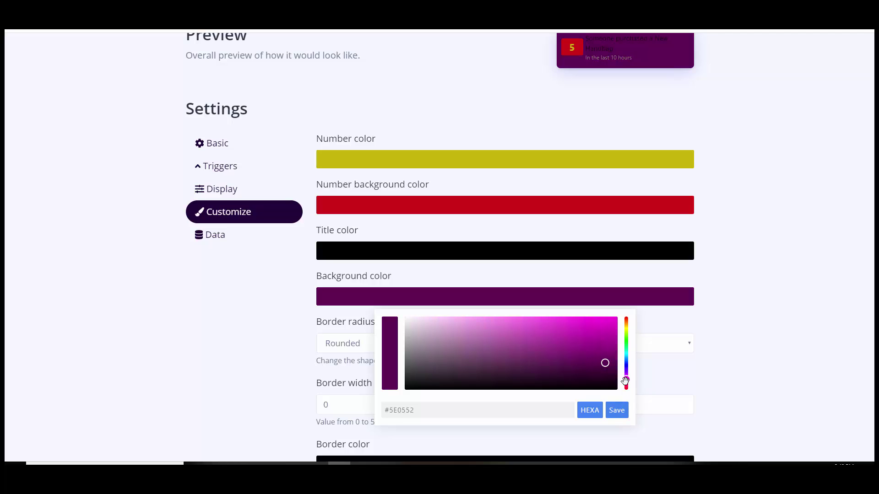
pyautogui.click(616, 410)
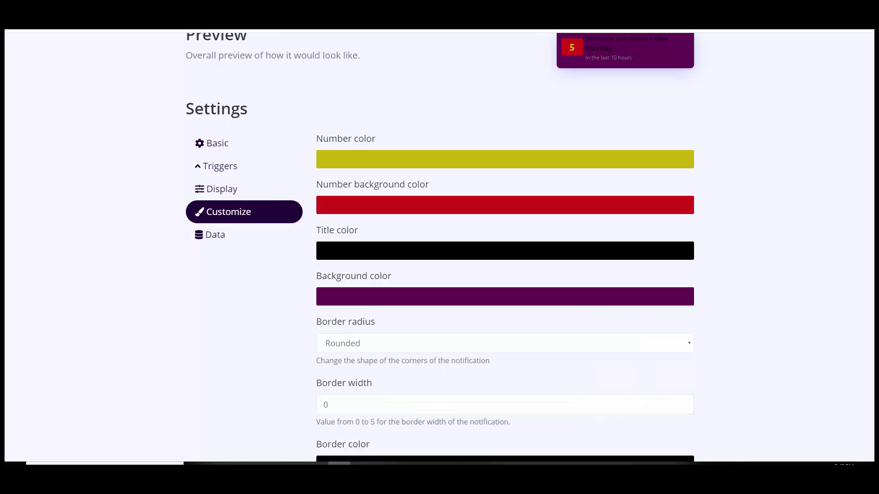
# Try the Straight border radius for the notification's corners and settle on Round
pyautogui.scroll(1, 440, 247)
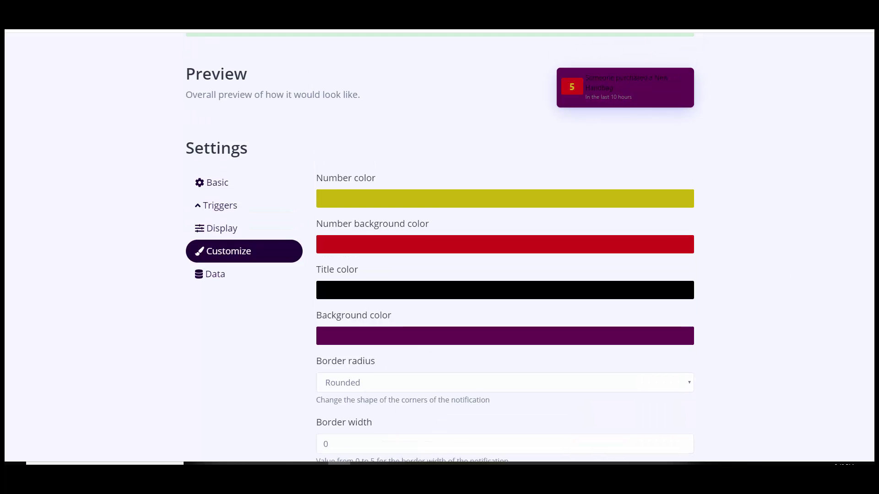
pyautogui.moveTo(873, 254)
pyautogui.mouseDown()
pyautogui.moveTo(873, 292)
pyautogui.moveTo(873, 250)
pyautogui.moveTo(871, 269)
pyautogui.mouseUp()
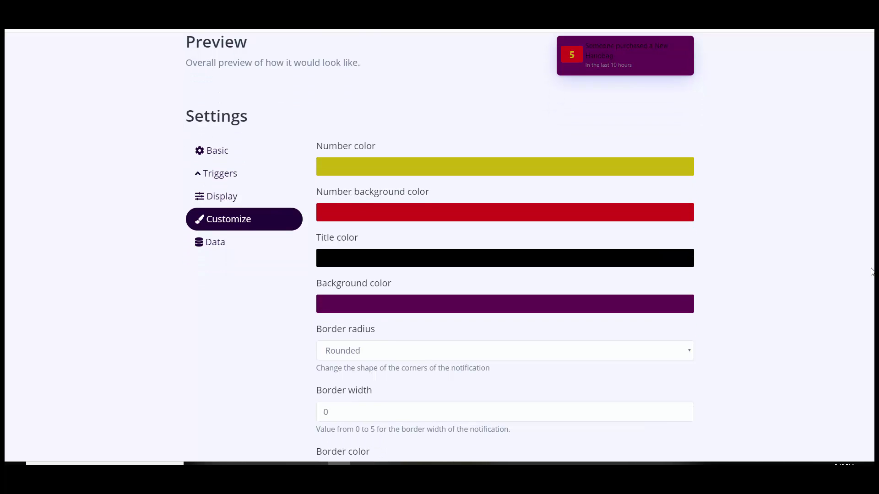
pyautogui.click(380, 354)
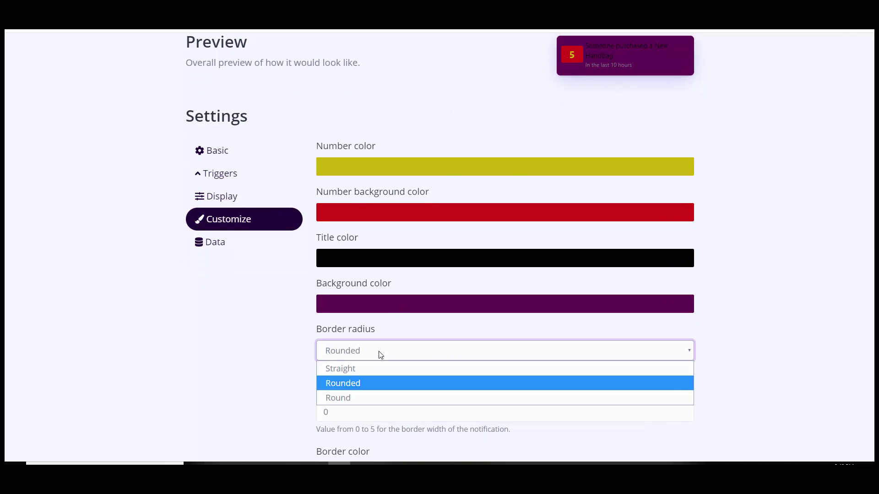
pyautogui.click(341, 368)
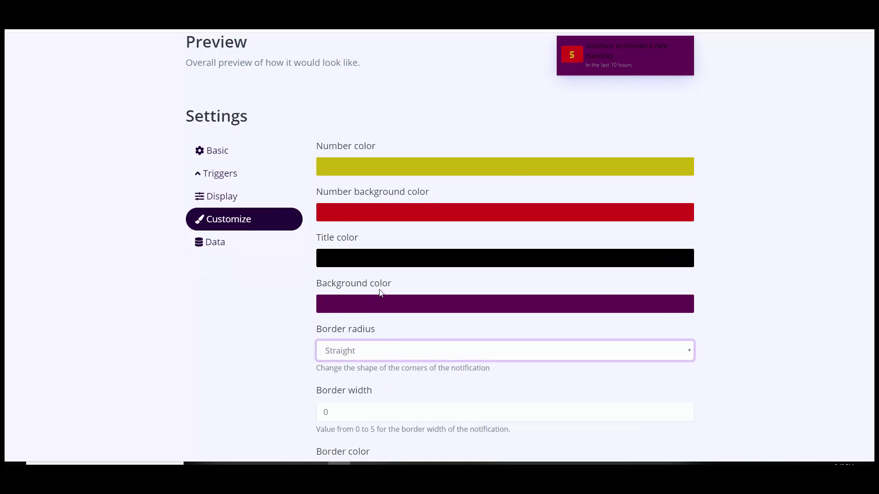
pyautogui.click(334, 356)
pyautogui.click(345, 397)
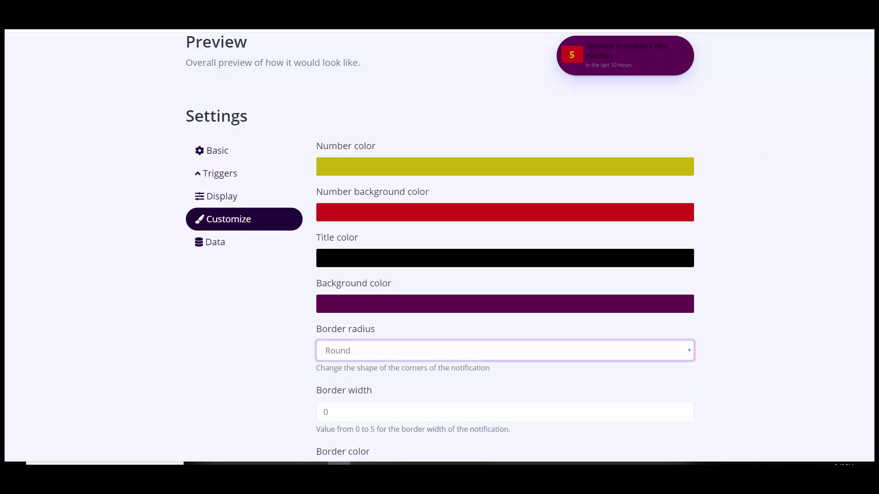
# Set the notification's border width to 5 and check the border in the preview
pyautogui.scroll(-2, 863, 259)
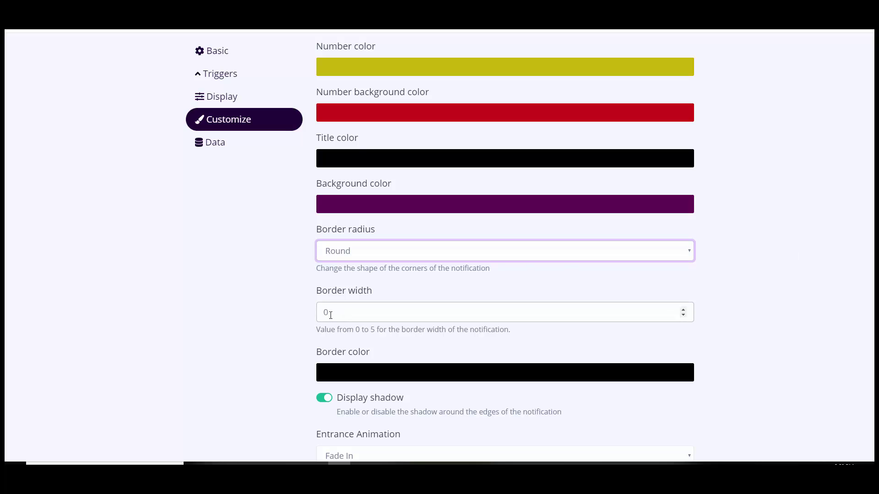
pyautogui.moveTo(331, 315); pyautogui.dragTo(301, 314)
pyautogui.write('5')
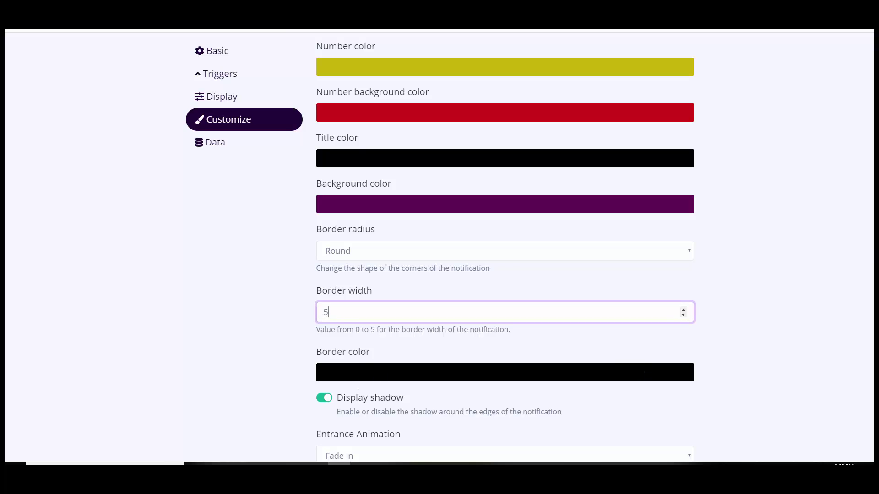
pyautogui.click(796, 280)
pyautogui.scroll(2, 843, 287)
pyautogui.scroll(1, 843, 287)
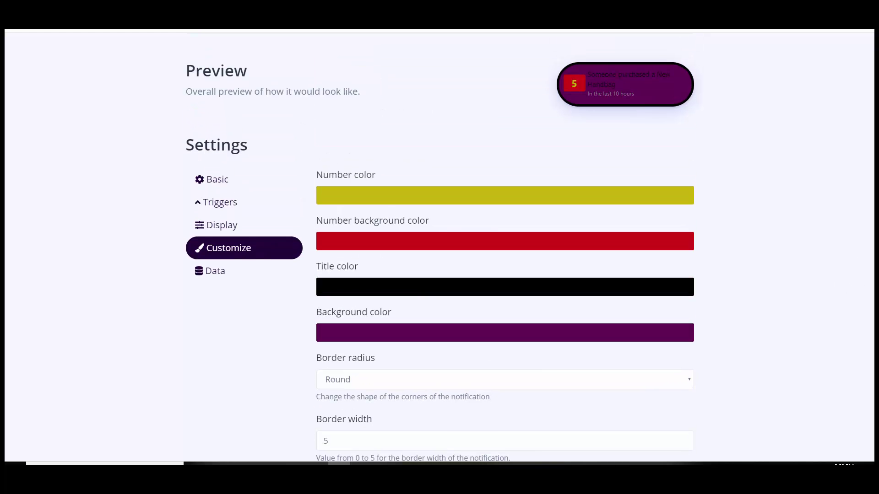
# Disable the display shadow around the notification's edges
pyautogui.scroll(-4, 873, 334)
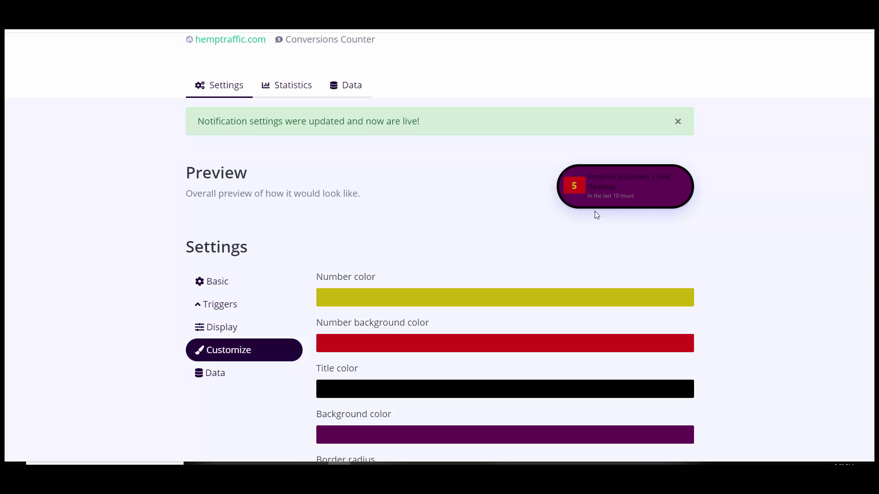
pyautogui.scroll(-6, 355, 307)
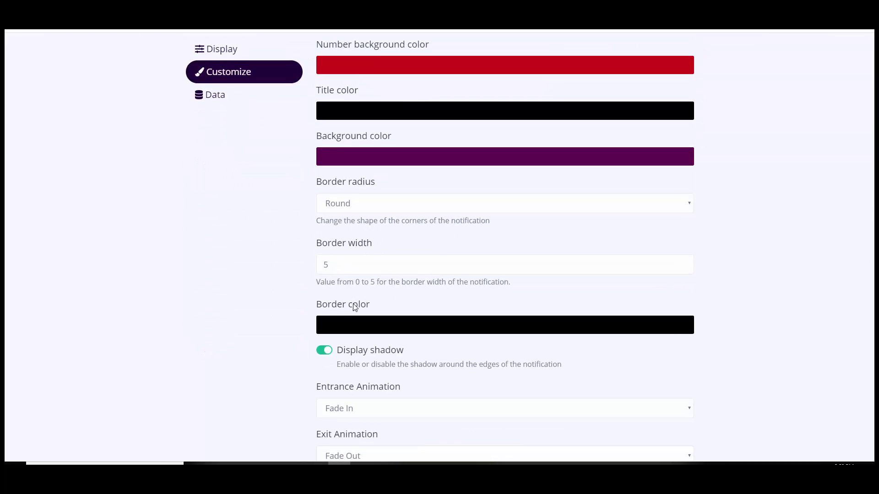
pyautogui.click(322, 350)
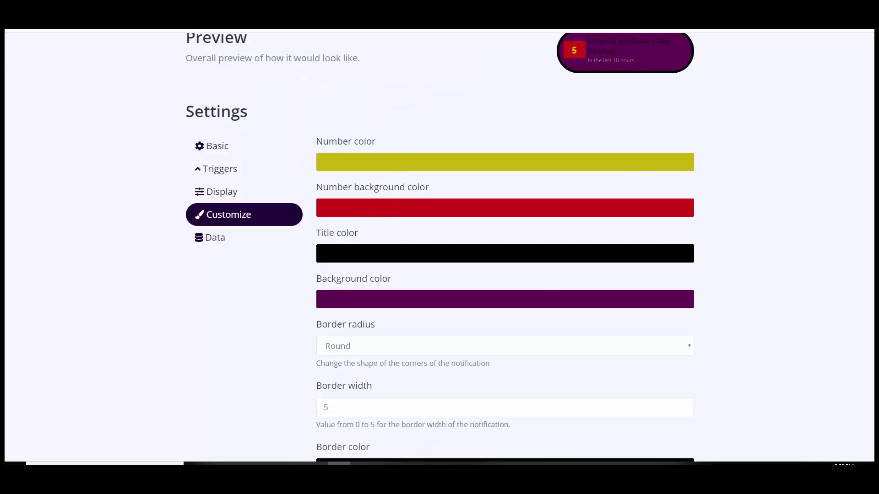
# Set the entrance animation to Zoom In and the exit animation to Zoom Out
pyautogui.scroll(-8, 859, 390)
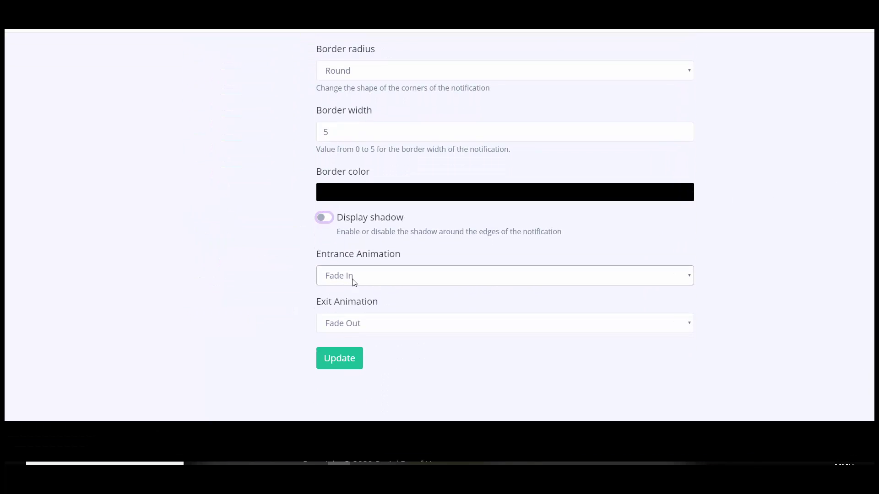
pyautogui.click(353, 280)
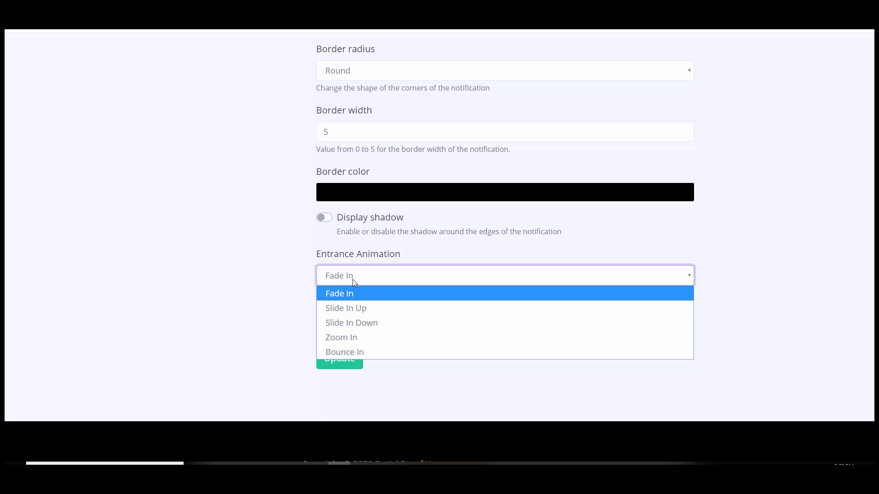
pyautogui.click(347, 337)
pyautogui.click(366, 324)
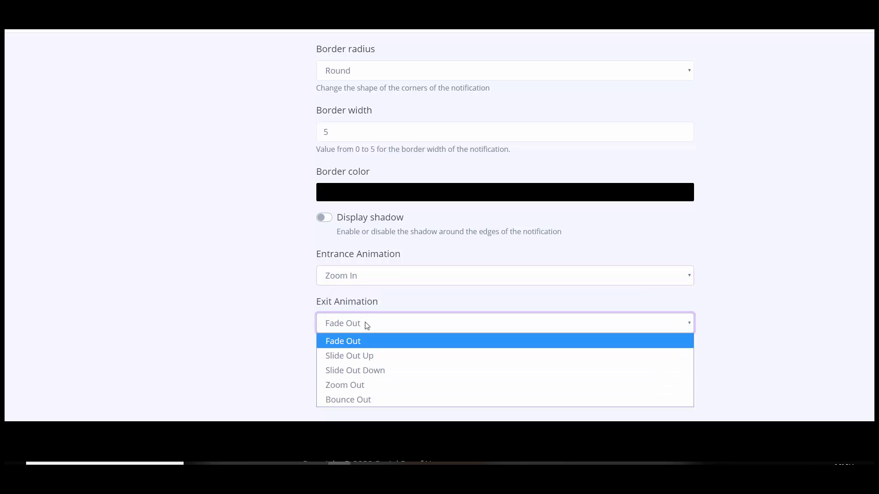
pyautogui.click(355, 383)
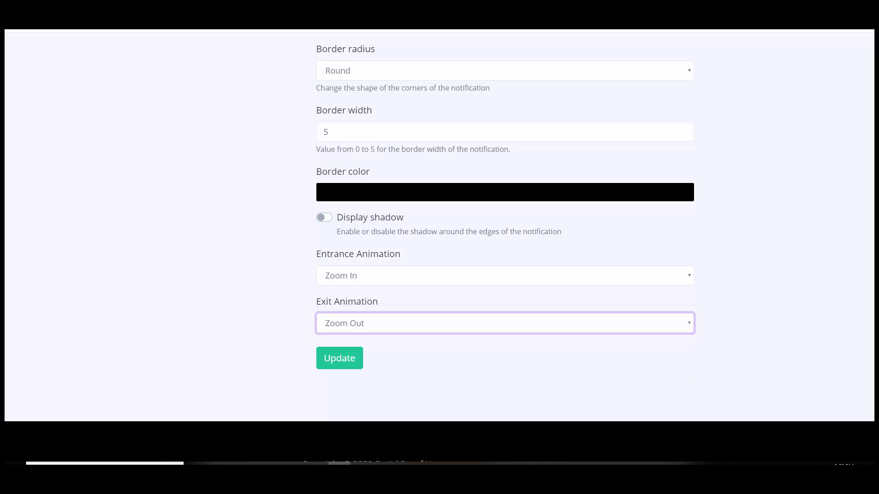
# Review the notification preview and save the customization settings
pyautogui.scroll(6, 417, 296)
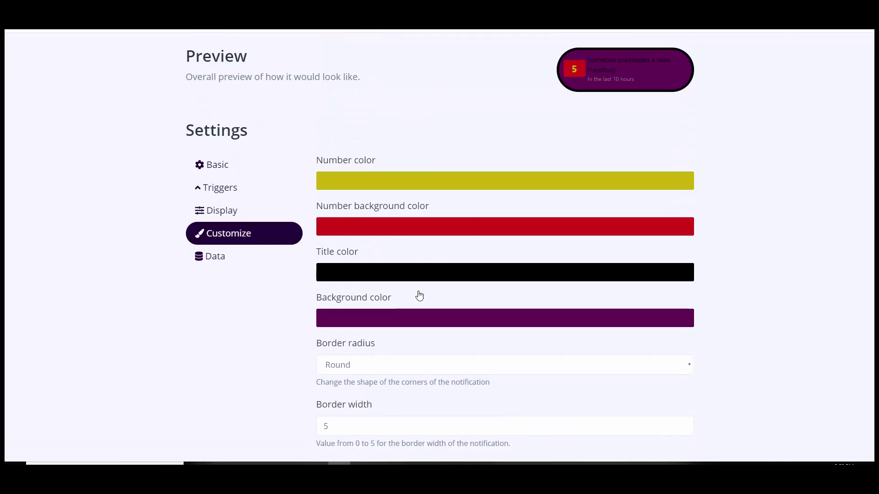
pyautogui.scroll(-8, 858, 384)
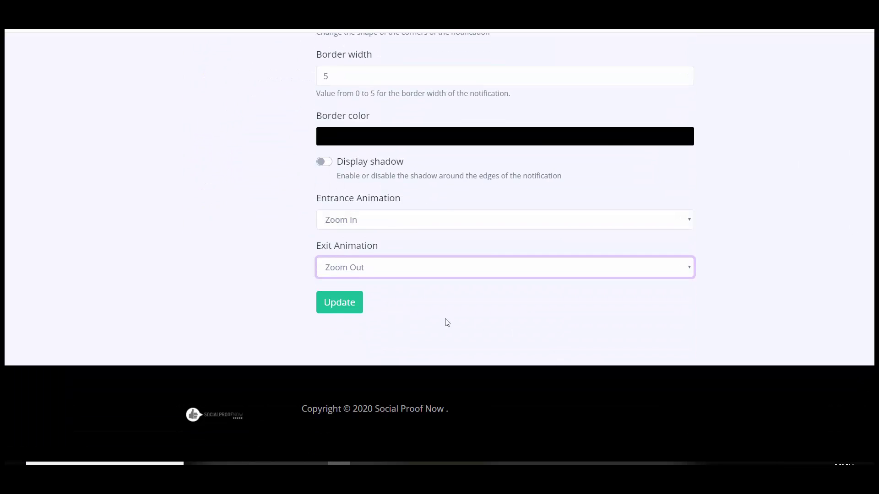
pyautogui.click(335, 307)
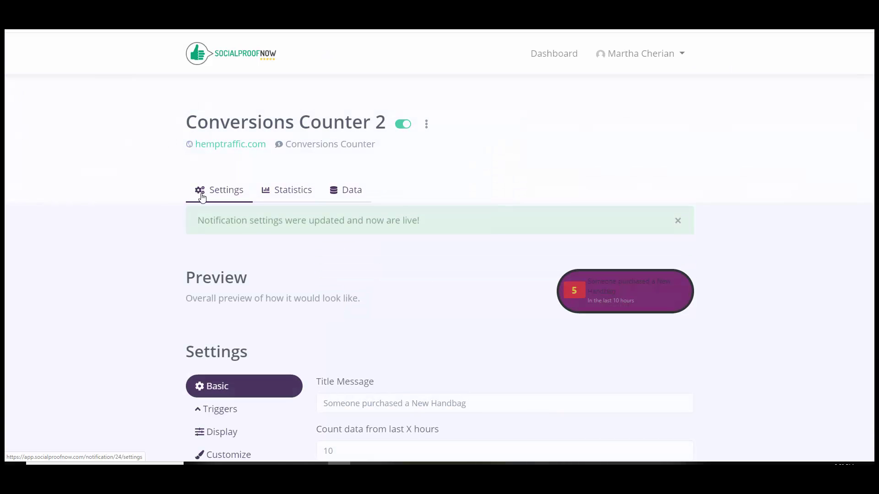
# Open the notification's Data settings and examine the webhook trigger URL and its instructions
pyautogui.scroll(-3, 858, 339)
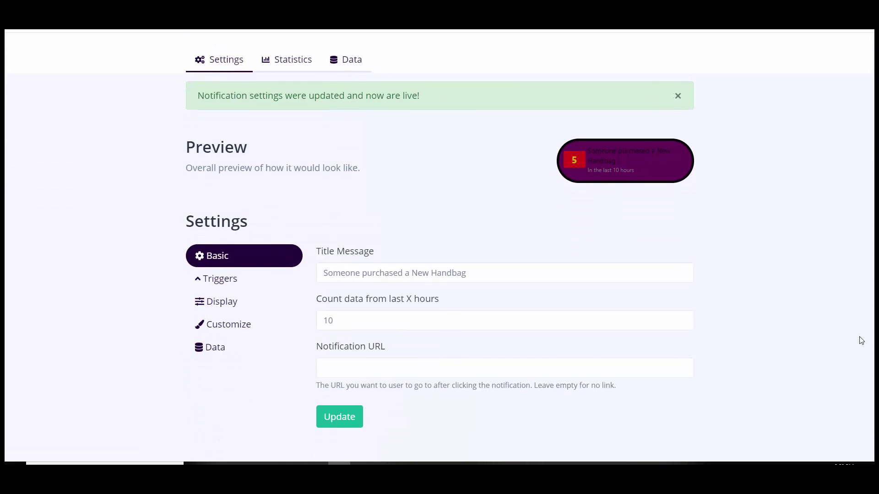
pyautogui.click(214, 339)
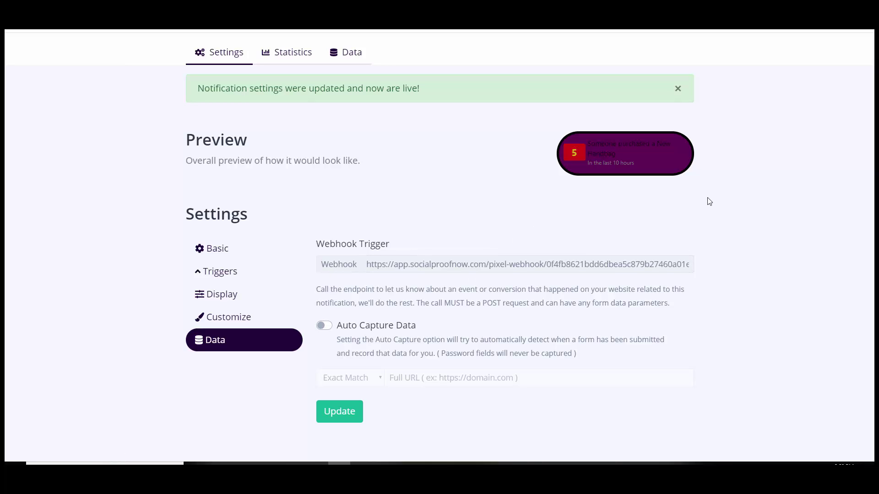
pyautogui.moveTo(600, 143); pyautogui.dragTo(618, 143)
pyautogui.click(446, 224)
pyautogui.click(383, 264)
# Switch to the Google results for "aweber webhooks" and open the AWeber Webhooks Developer Guide
pyautogui.click(261, 3)
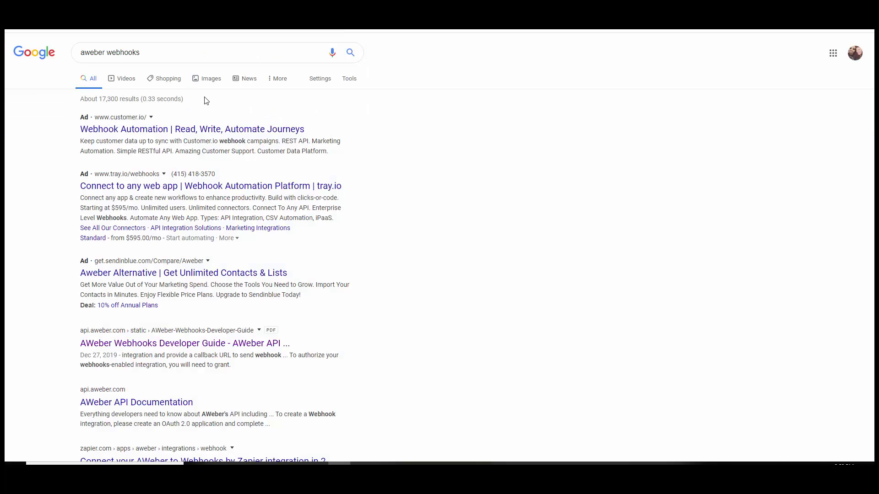
pyautogui.click(156, 346)
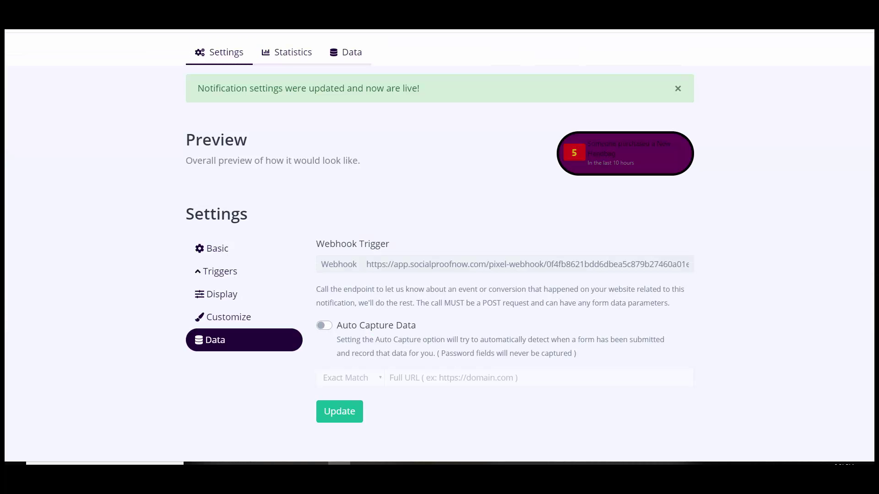
# Back in the notification's Data settings, enable Auto Capture Data and review the URL match options, keeping Exact Match
pyautogui.click(324, 325)
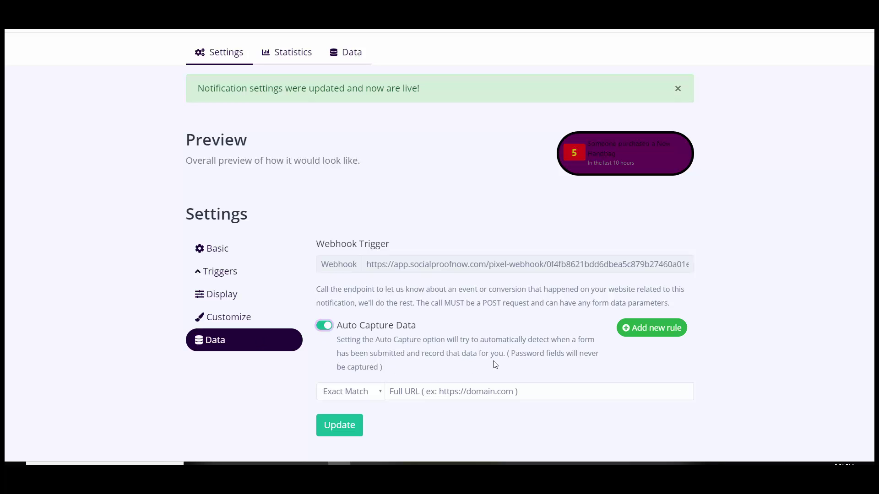
pyautogui.click(365, 397)
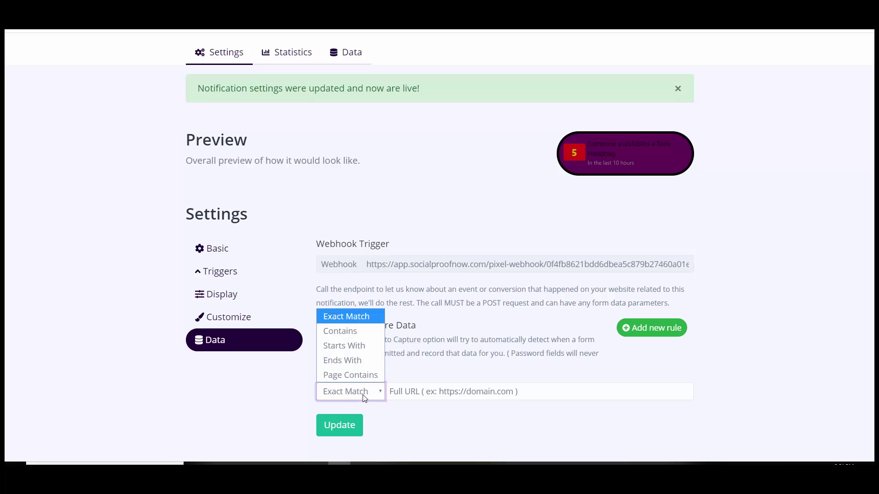
pyautogui.click(364, 396)
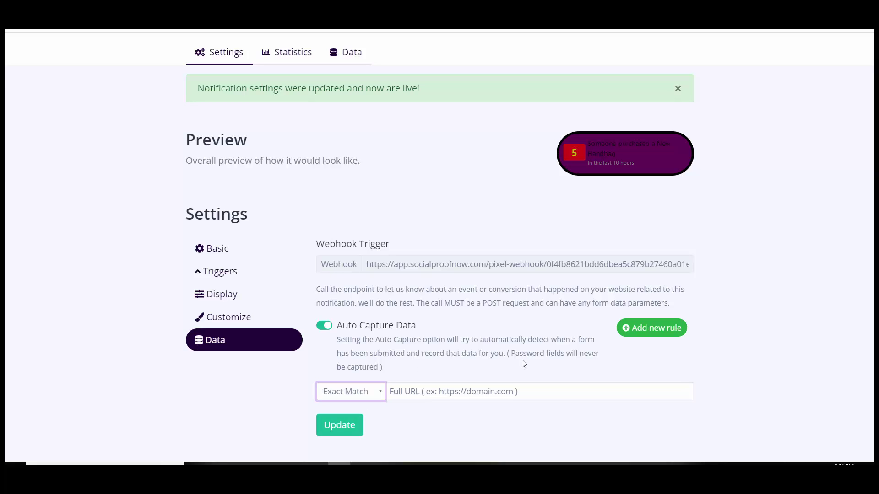
# Disable Auto Capture Data for the Conversions Counter notification and save its settings
pyautogui.click(323, 327)
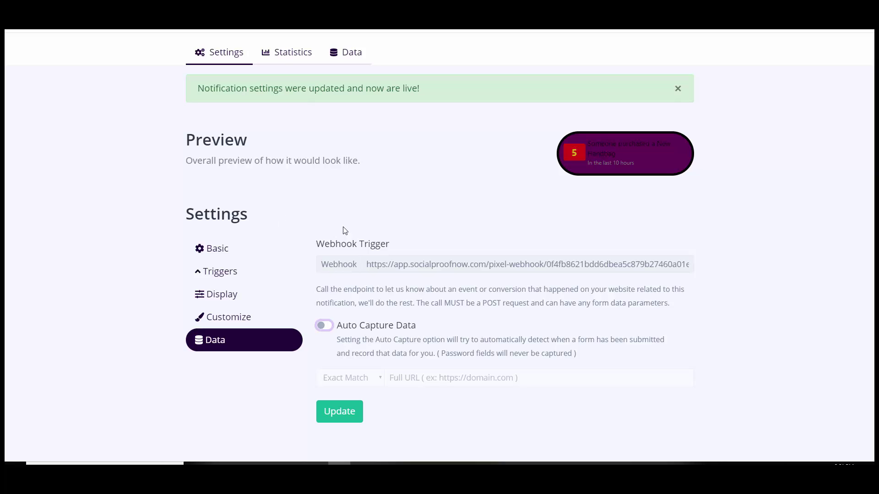
pyautogui.scroll(3, 525, 324)
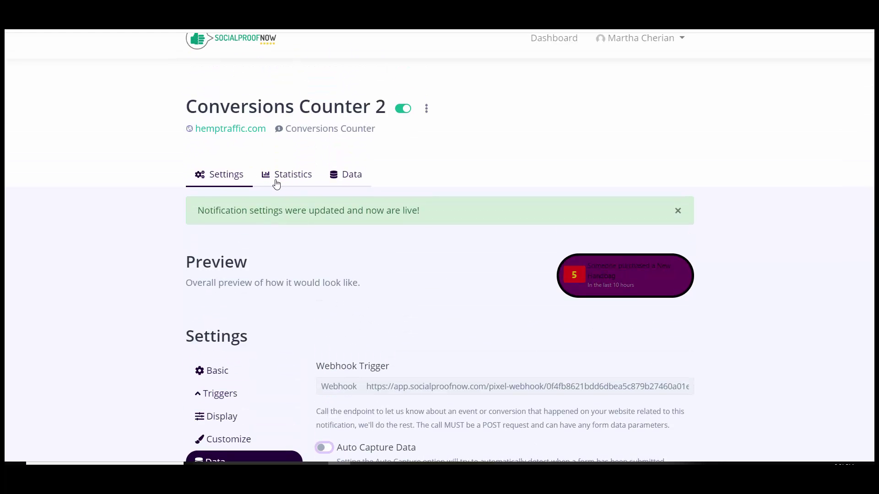
pyautogui.scroll(-3, 501, 335)
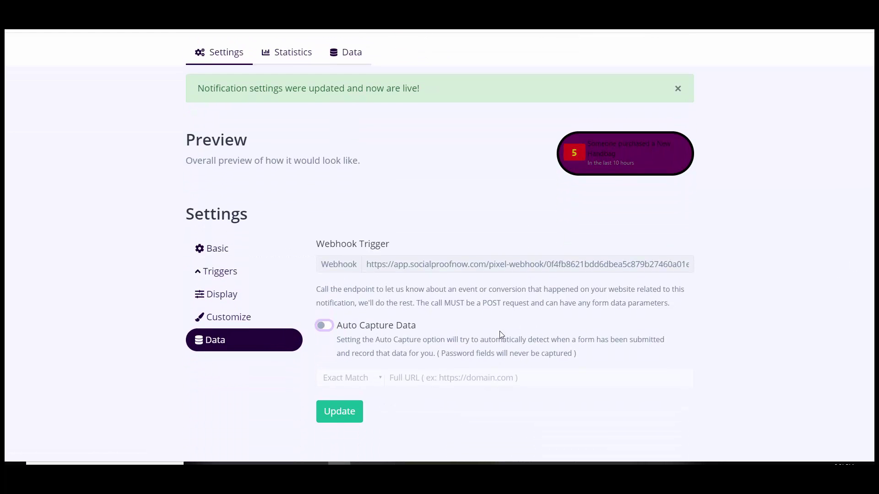
pyautogui.click(337, 411)
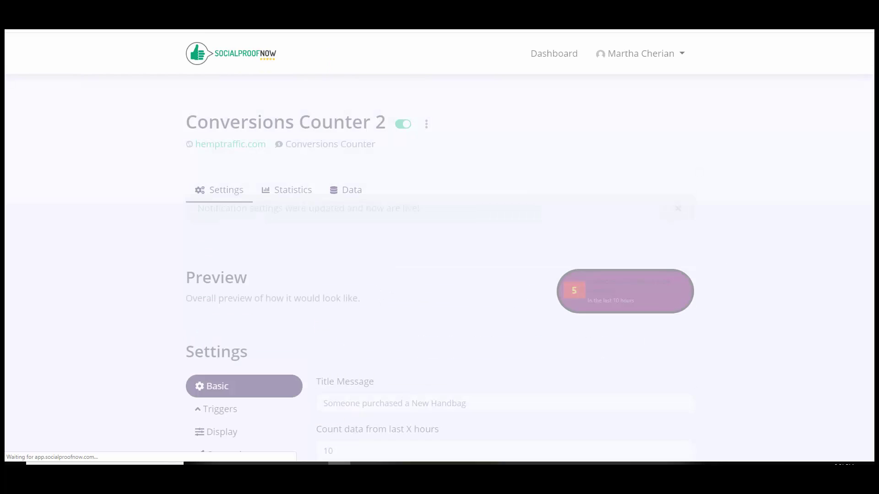
# Examine the notification's impressions, mouse hovers, clicks and Top Pages statistics, and view its collected data
pyautogui.click(300, 195)
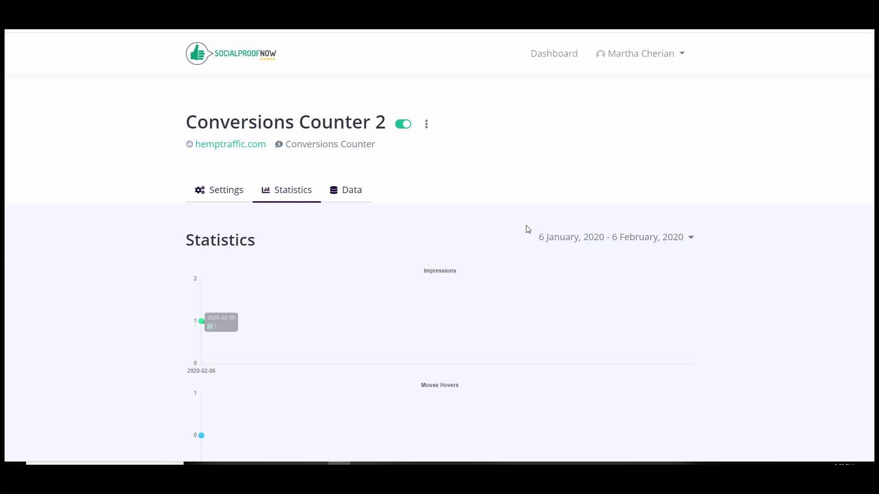
pyautogui.scroll(-2, 460, 262)
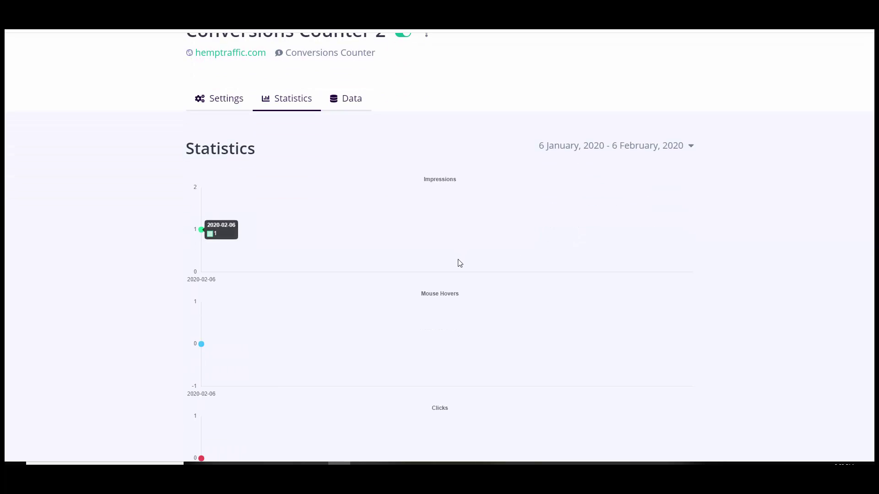
pyautogui.scroll(1, 458, 263)
pyautogui.scroll(-3, 459, 266)
pyautogui.scroll(1, 465, 271)
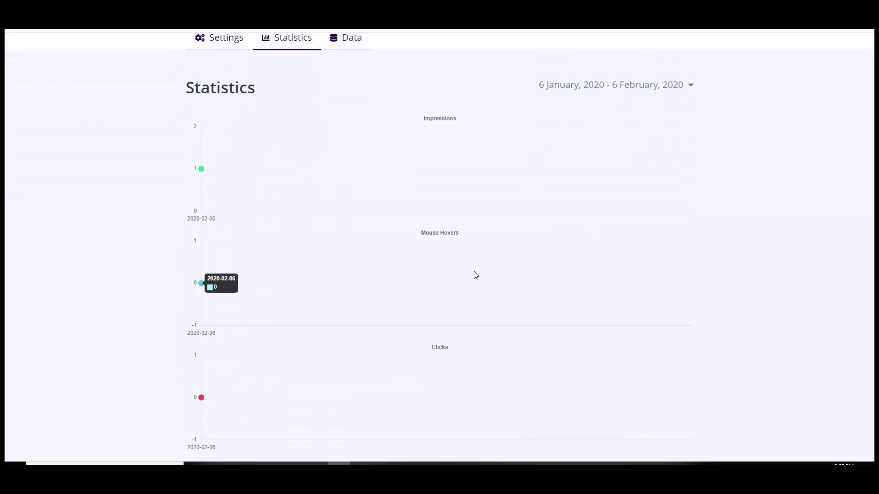
pyautogui.scroll(-6, 476, 275)
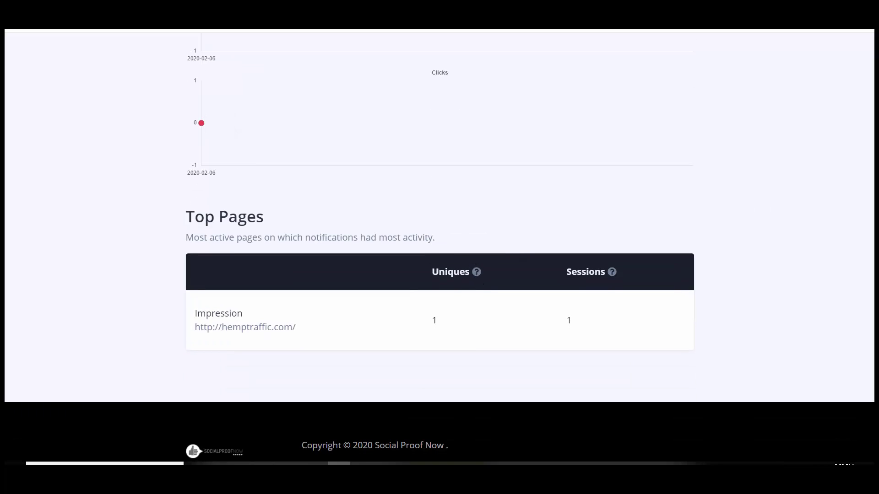
pyautogui.scroll(8, 439, 247)
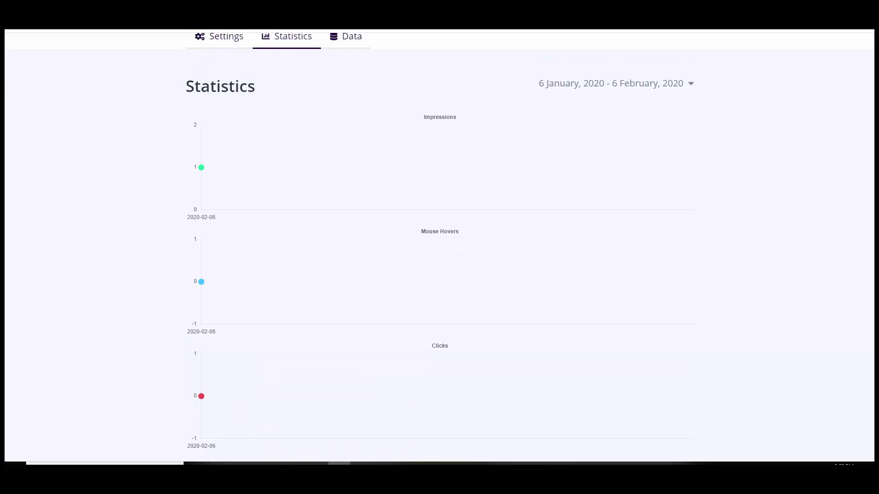
pyautogui.scroll(-8, 871, 295)
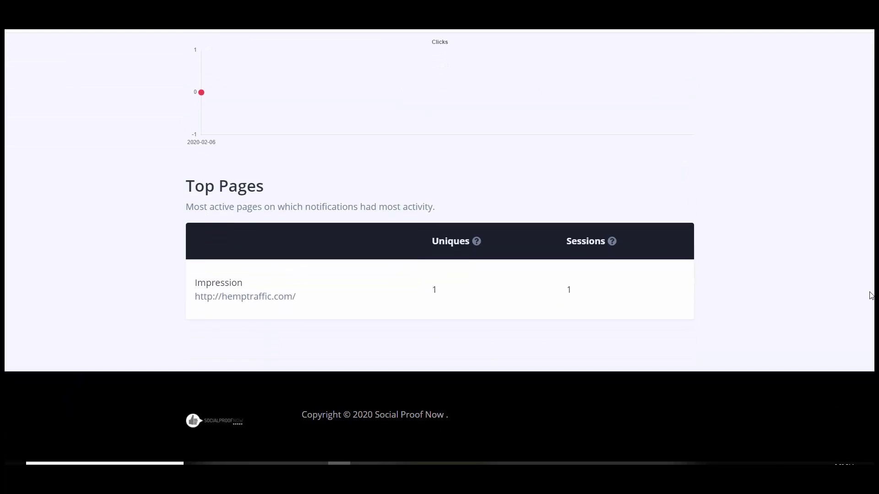
pyautogui.scroll(8, 871, 295)
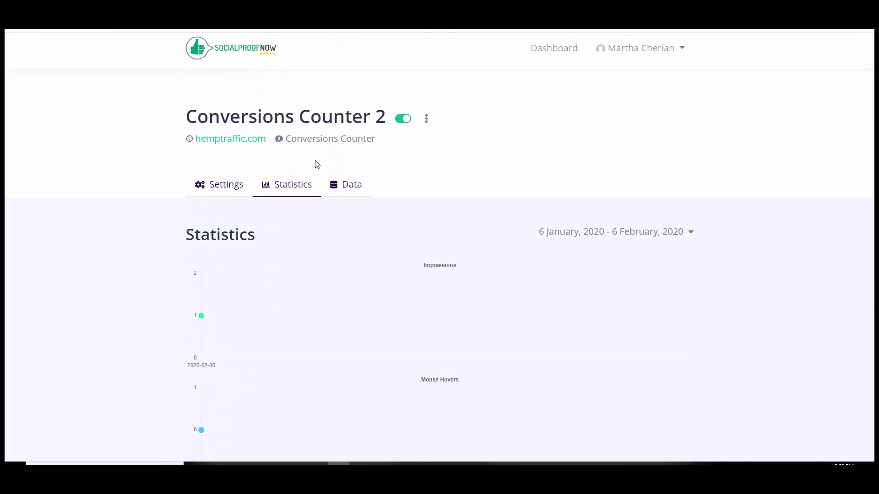
pyautogui.click(352, 186)
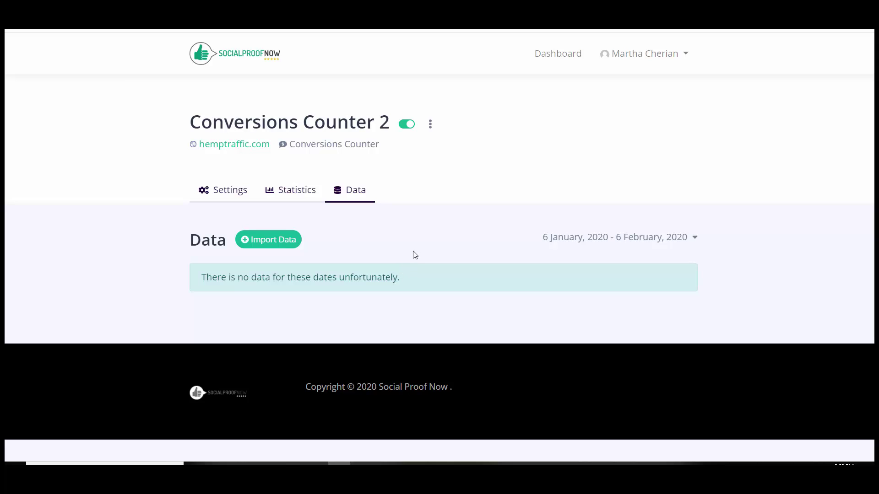
# Return to the notification's Basic settings and save them
pyautogui.click(231, 196)
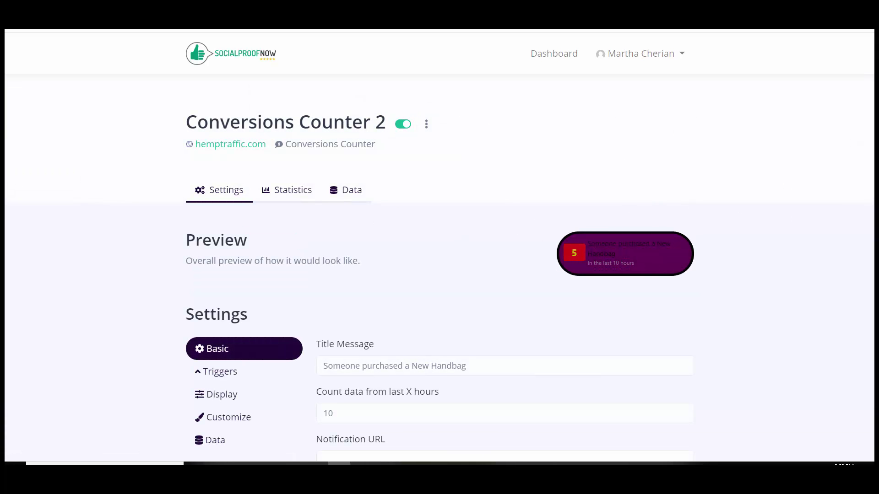
pyautogui.scroll(-5, 847, 395)
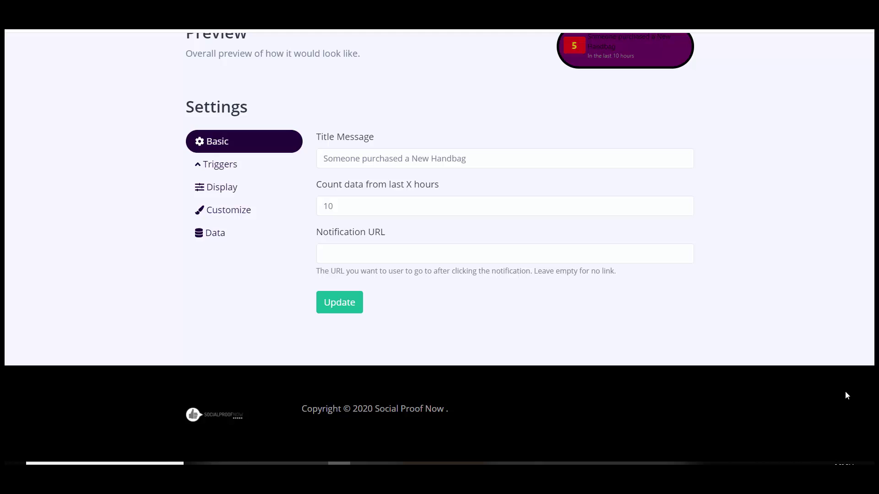
pyautogui.click(339, 303)
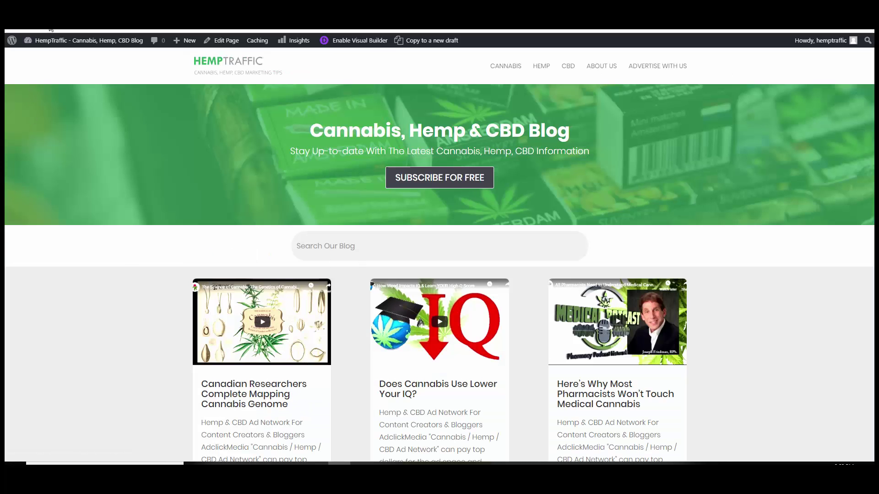
# Switch to the HempTraffic blog's home page and reload it
pyautogui.rightClick(71, 209)
pyautogui.click(91, 237)
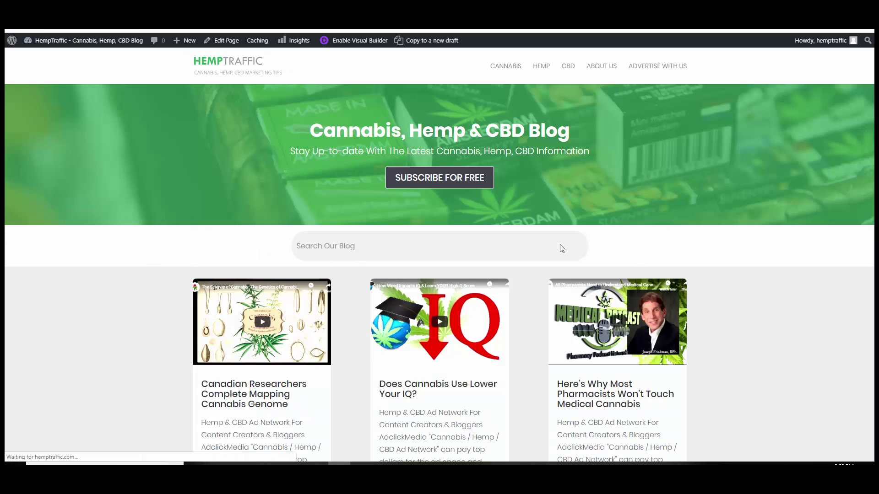